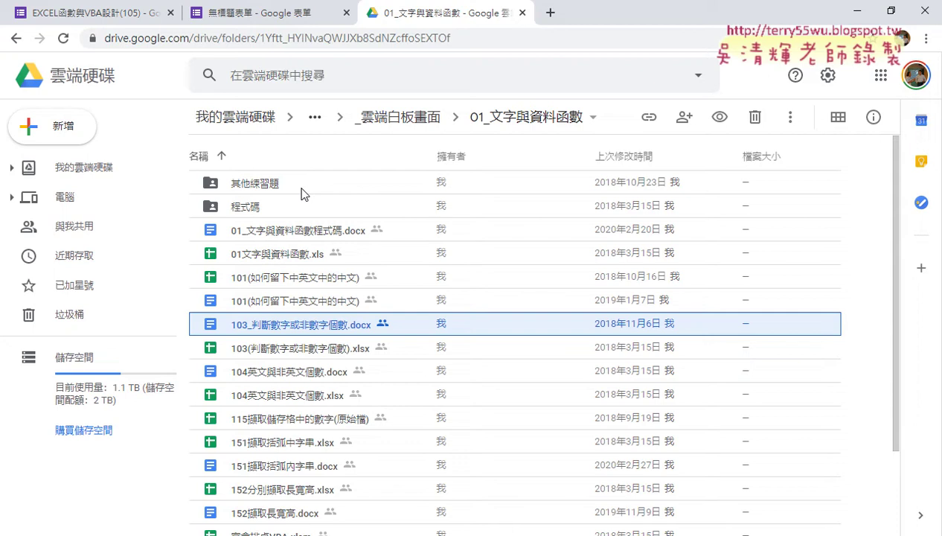
- Open 01_文字與資料函數程式碼.docx from the Google Drive file list
double_click(318, 231)
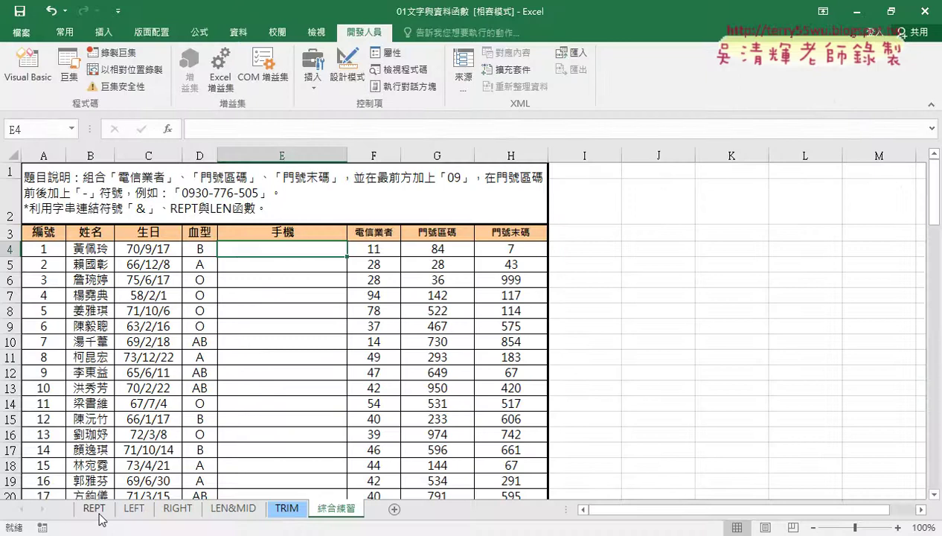
- On the REPT sheet at 150% zoom, start inserting a function into C3
left_click(99, 513)
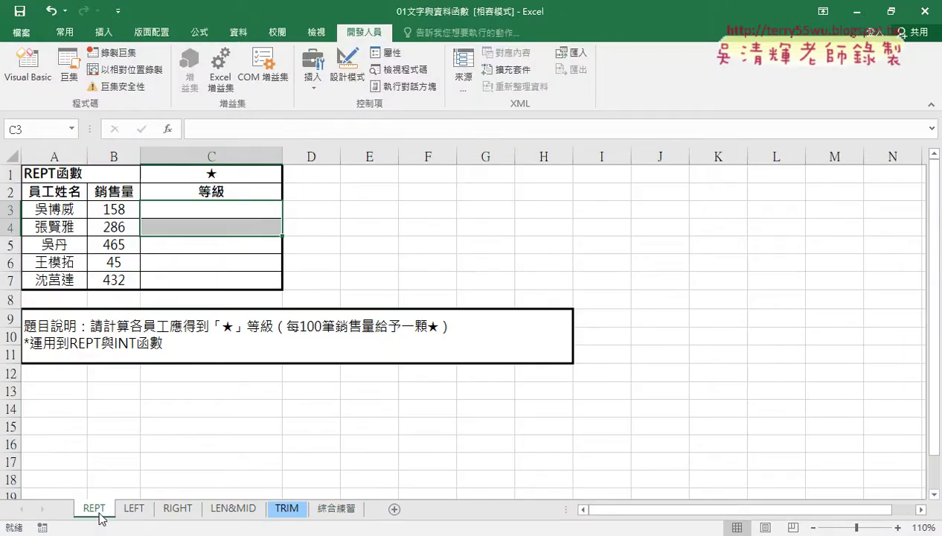
left_click(898, 527)
left_click(898, 527)
left_click(899, 527)
left_click(898, 527)
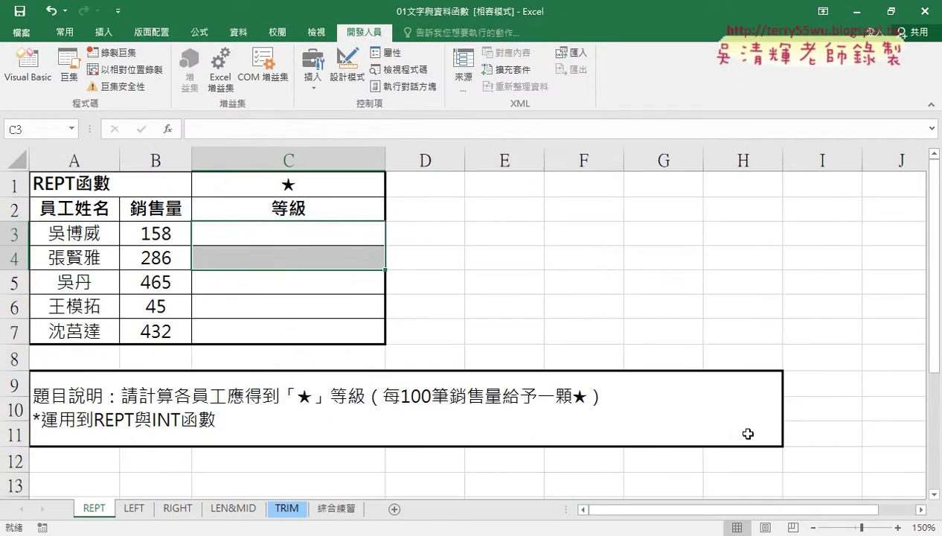
left_click(296, 184)
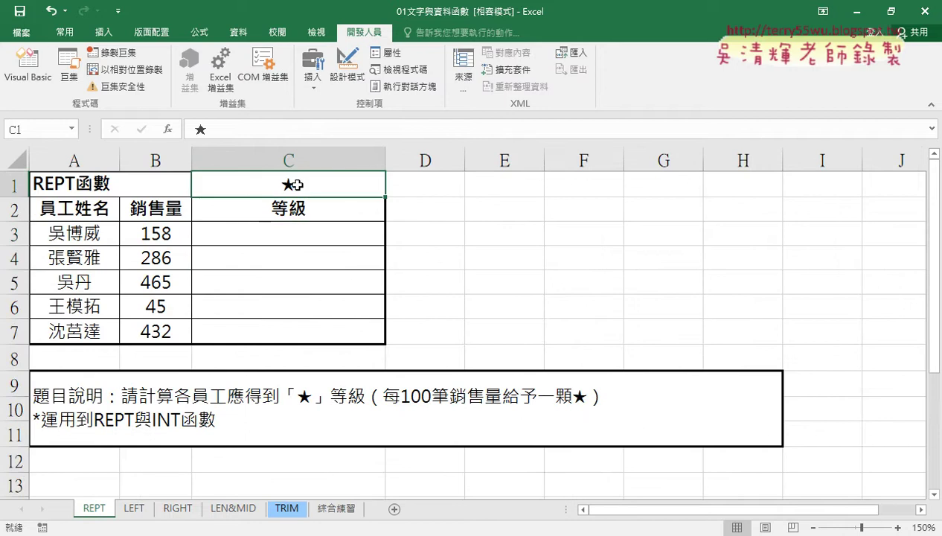
left_click(275, 233)
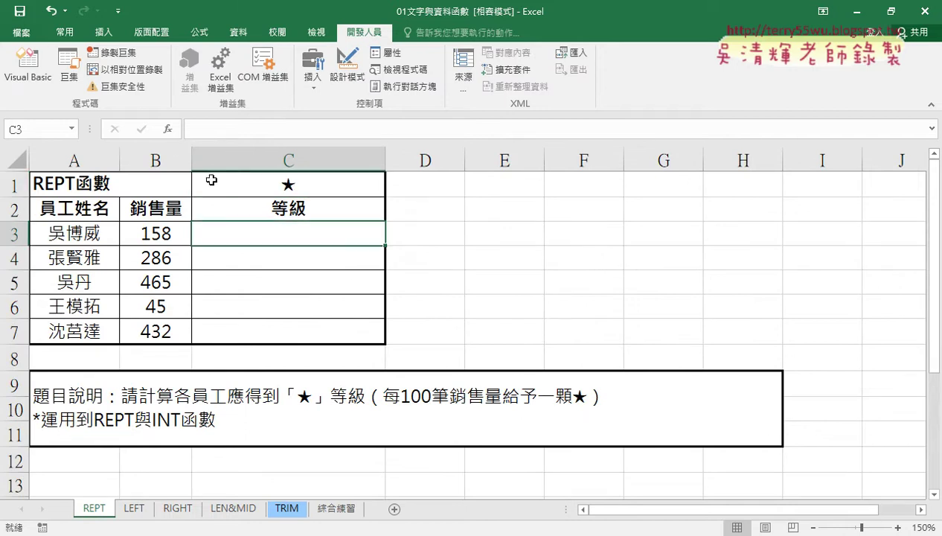
left_click(168, 129)
- Choose REPT from the 文字 function category and confirm it for C3
left_click(519, 131)
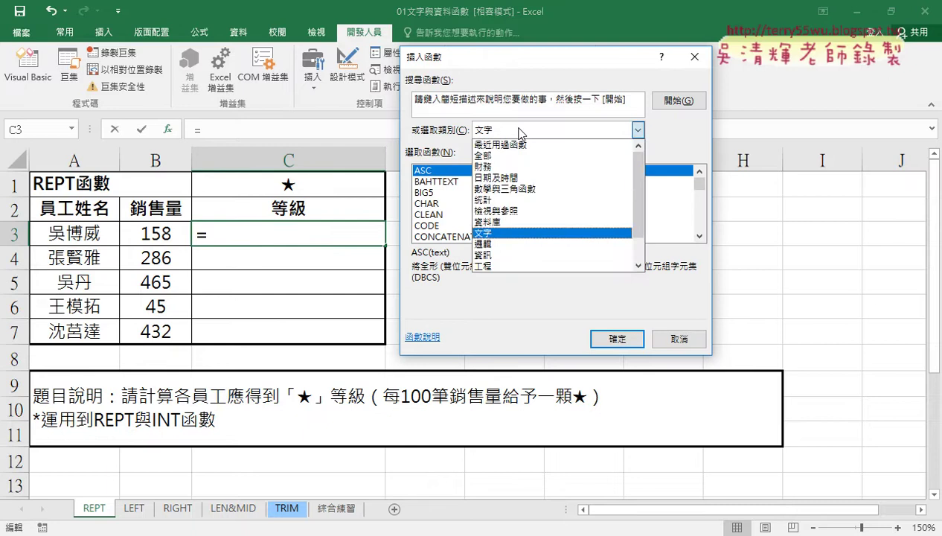
left_click(518, 131)
left_click_drag(697, 178, 699, 206)
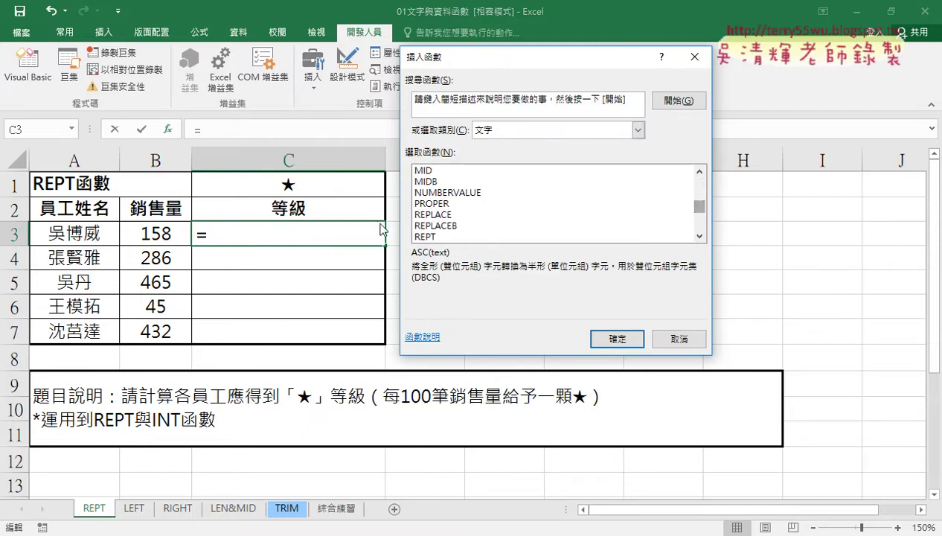
left_click(441, 237)
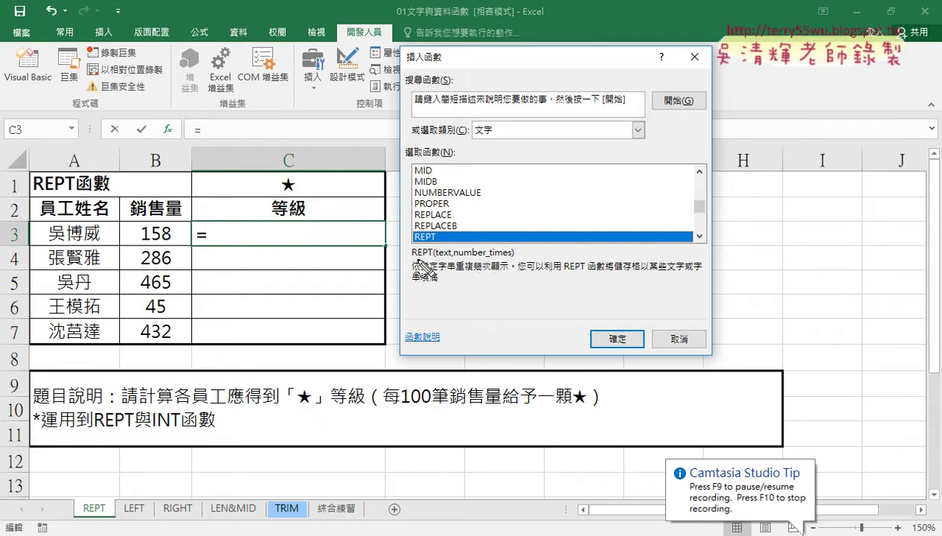
left_click_drag(414, 258, 429, 259)
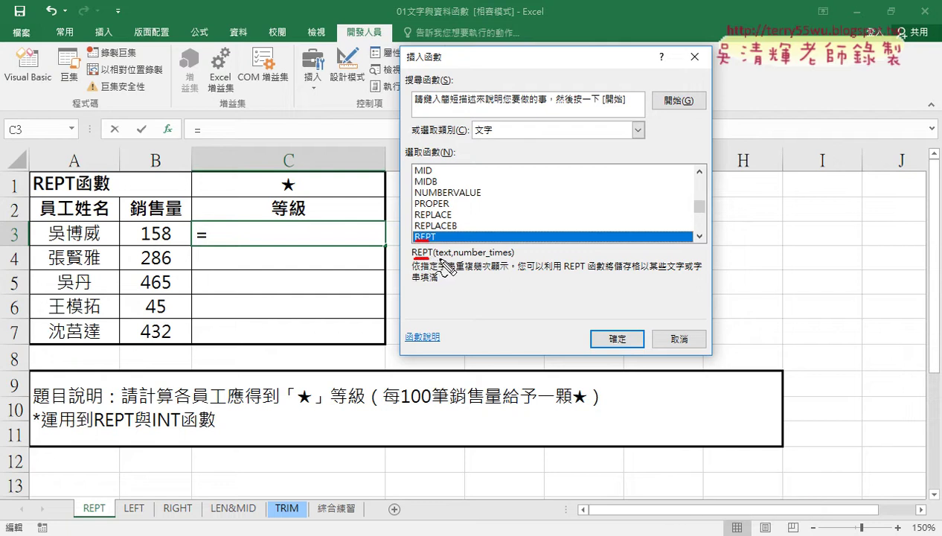
left_click_drag(438, 258, 451, 258)
left_click_drag(456, 258, 513, 258)
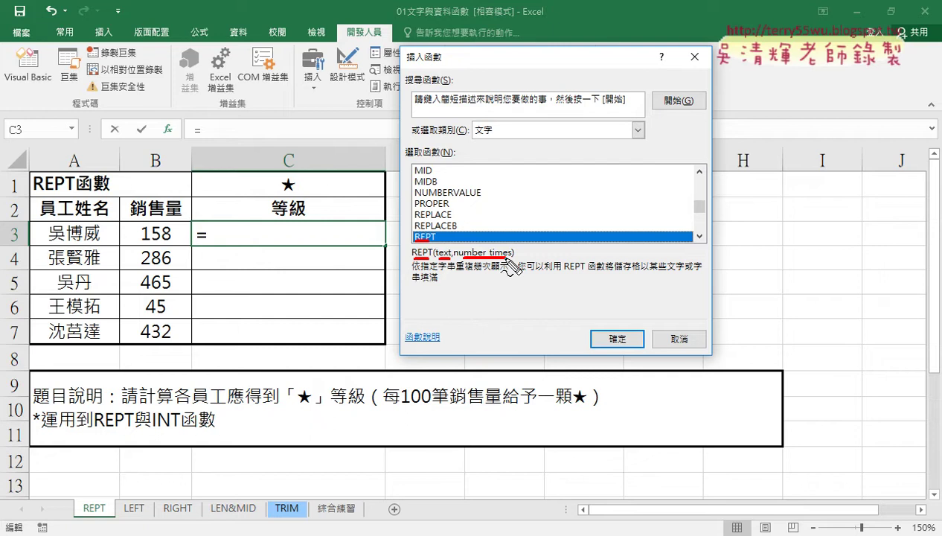
left_click(616, 338)
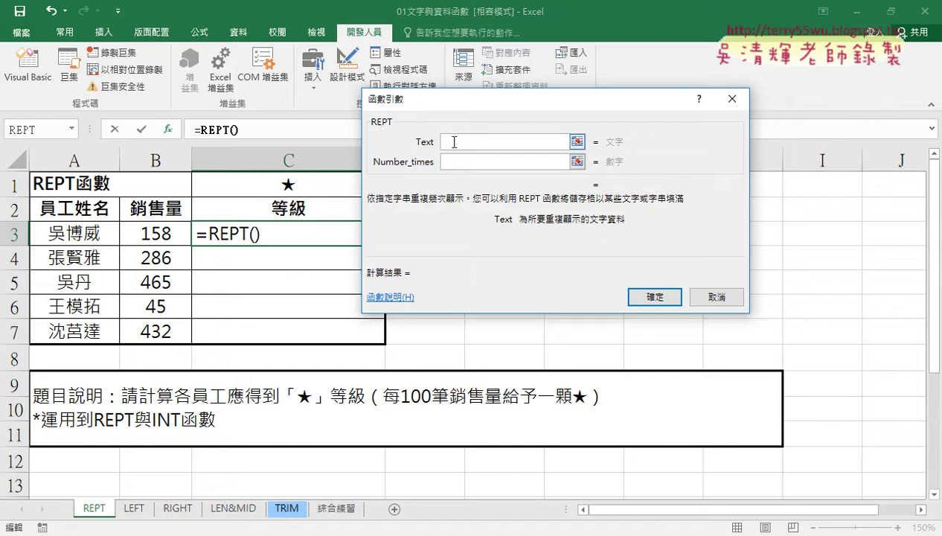
- Set REPT's Text argument to C1's ★ and Number_times to B3
left_click_drag(459, 97, 528, 98)
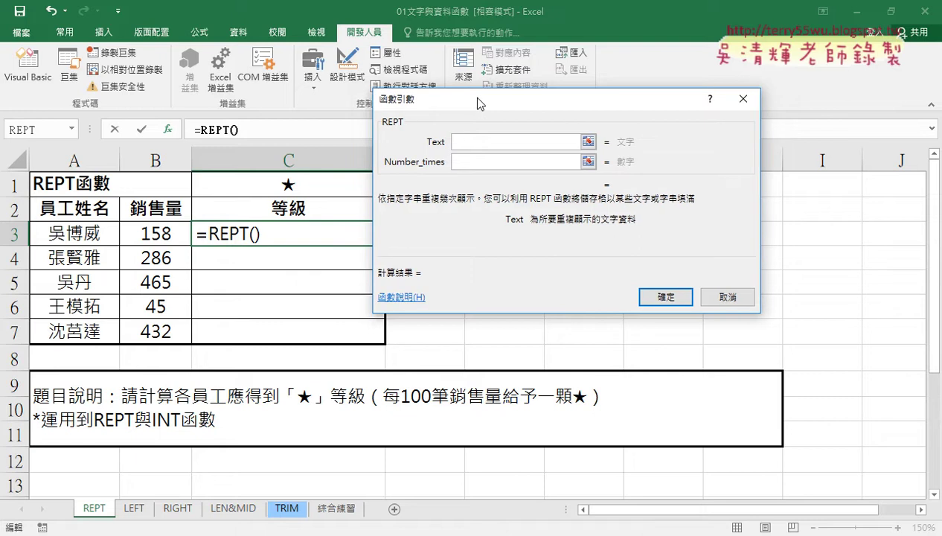
left_click(290, 186)
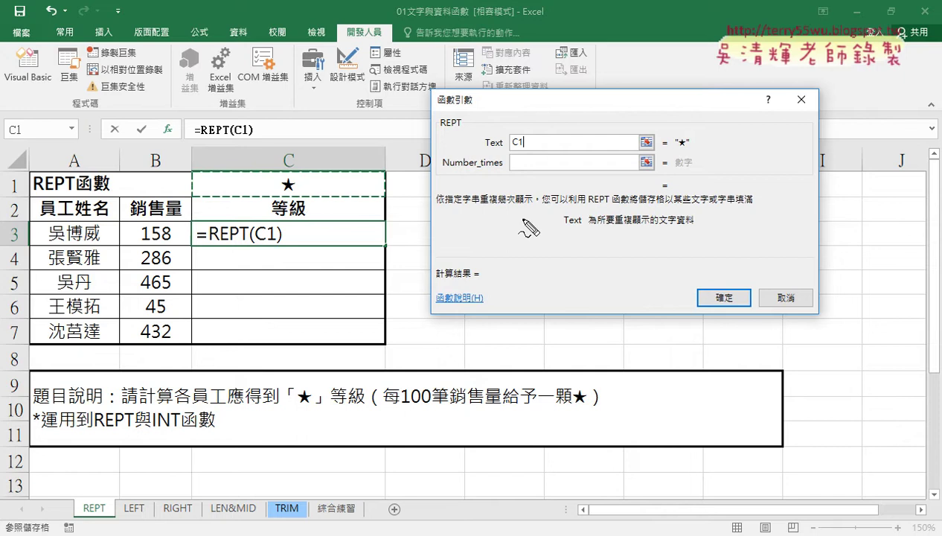
mouse_move(683, 151)
left_mouse_down()
mouse_move(681, 142)
mouse_move(699, 145)
mouse_move(545, 138)
mouse_move(562, 135)
left_mouse_up()
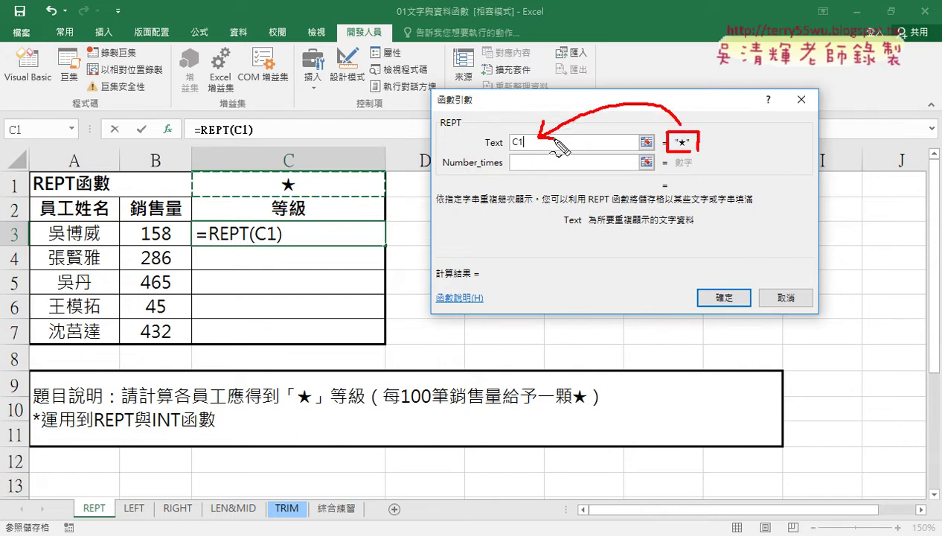
mouse_move(298, 195)
left_mouse_down()
mouse_move(343, 108)
mouse_move(519, 131)
mouse_move(525, 116)
left_mouse_up()
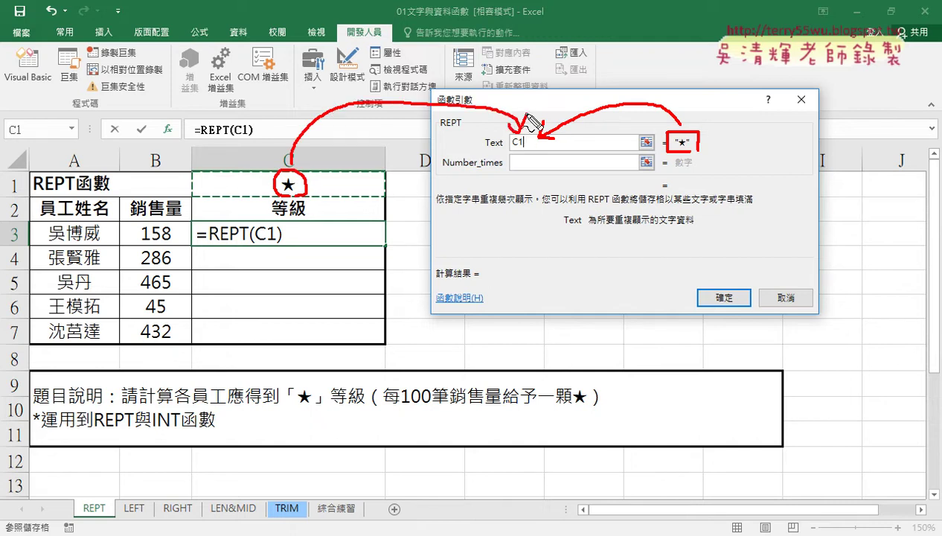
key("Escape")
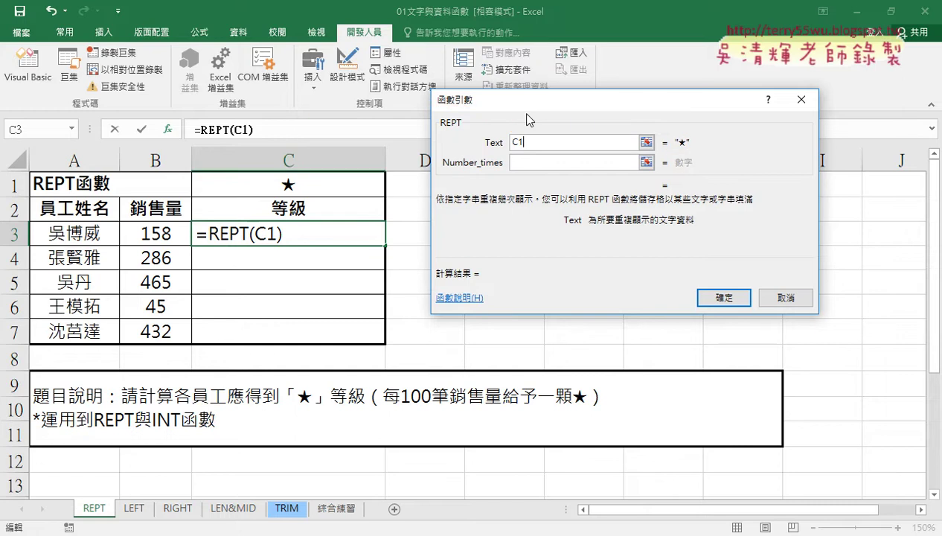
left_click(529, 162)
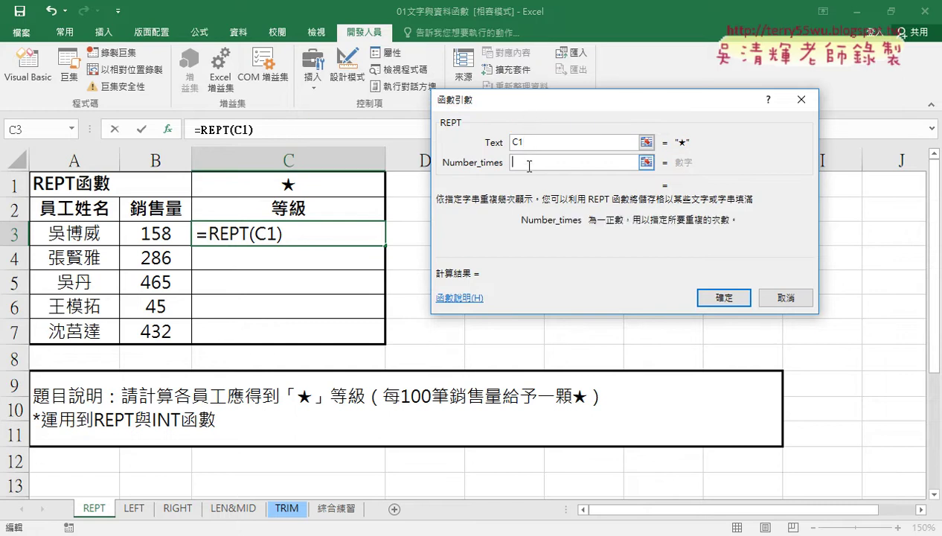
left_click(158, 235)
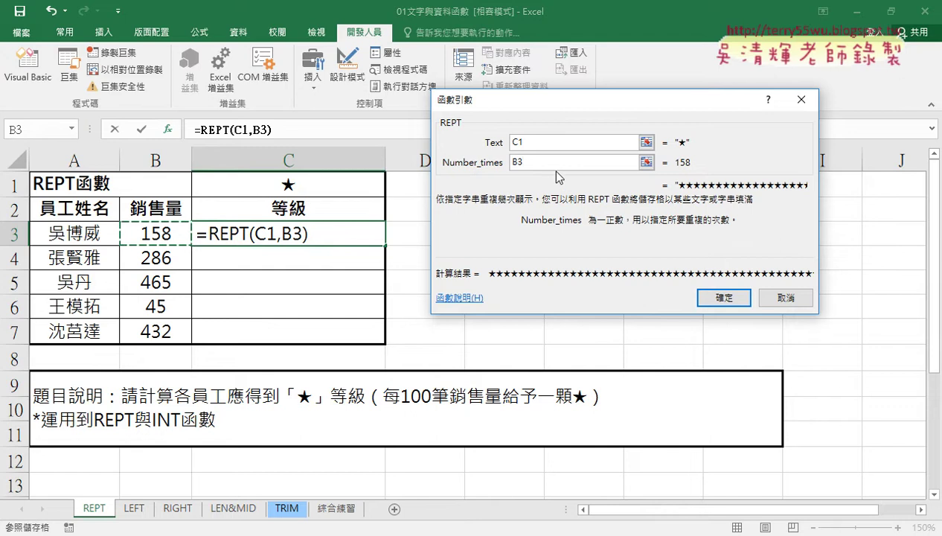
- Change the repeat count to B3/100, which evaluates to 1.58 and one star
type("/10")
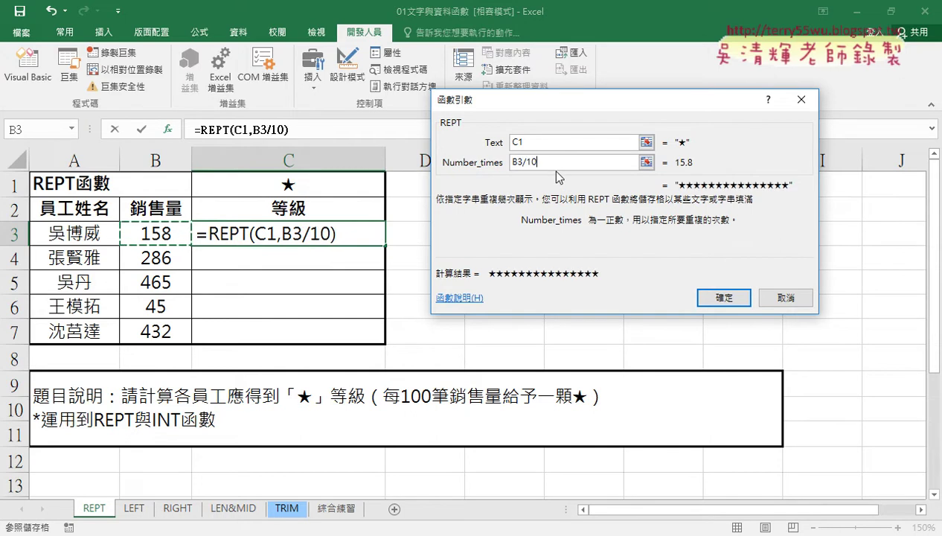
type("0")
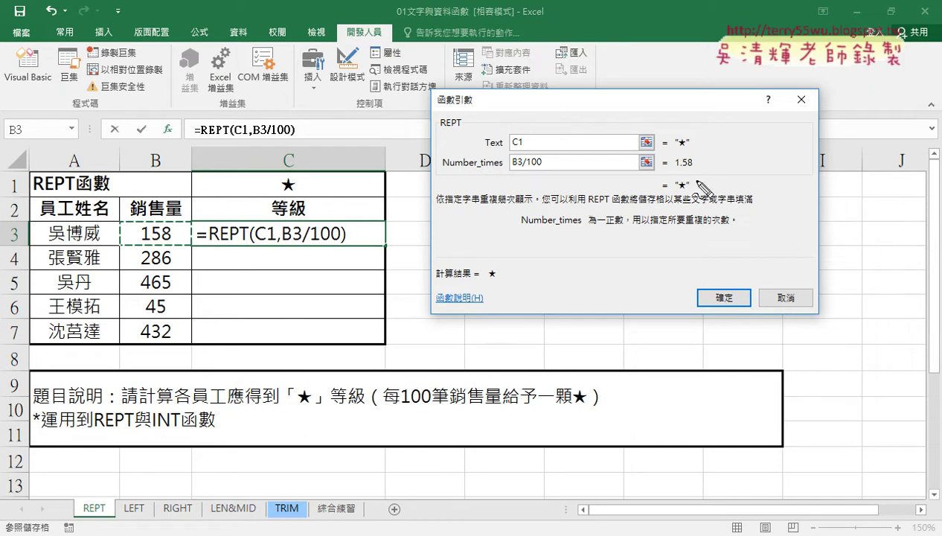
mouse_move(672, 174)
left_mouse_down()
mouse_move(698, 174)
mouse_move(666, 171)
mouse_move(690, 173)
left_mouse_up()
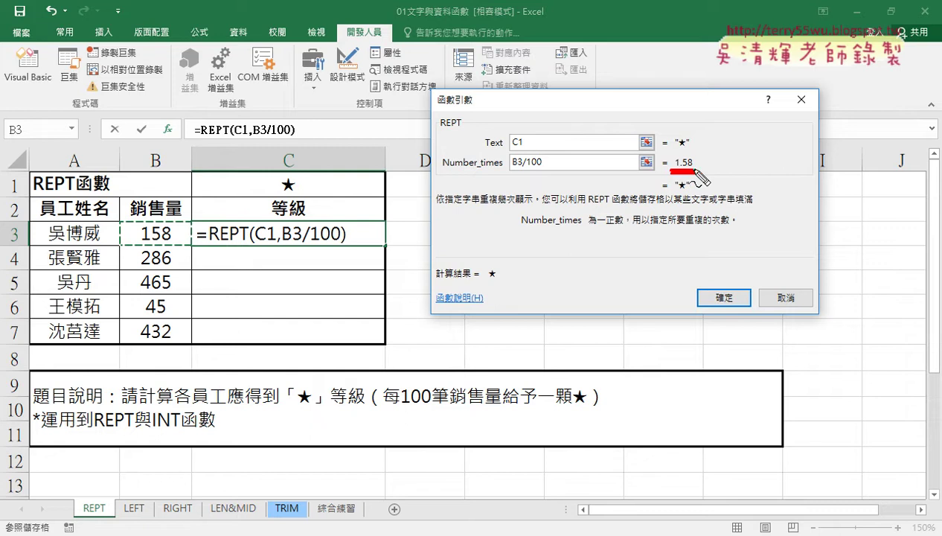
left_click_drag(696, 191, 674, 191)
key("Escape")
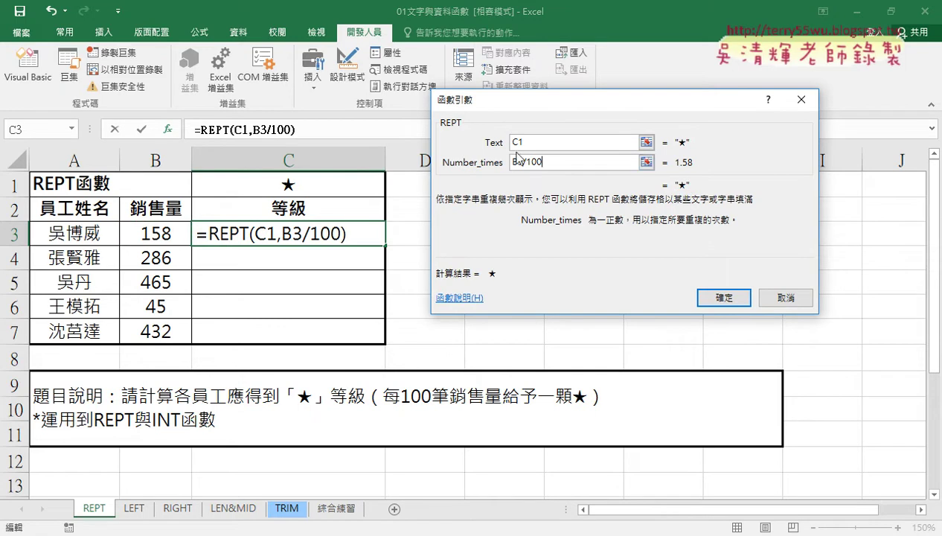
double_click(515, 159)
left_click(513, 161)
- Wrap the repeat count in INT so C3 holds =REPT(C1,INT(B3/100))
type("ㄞ")
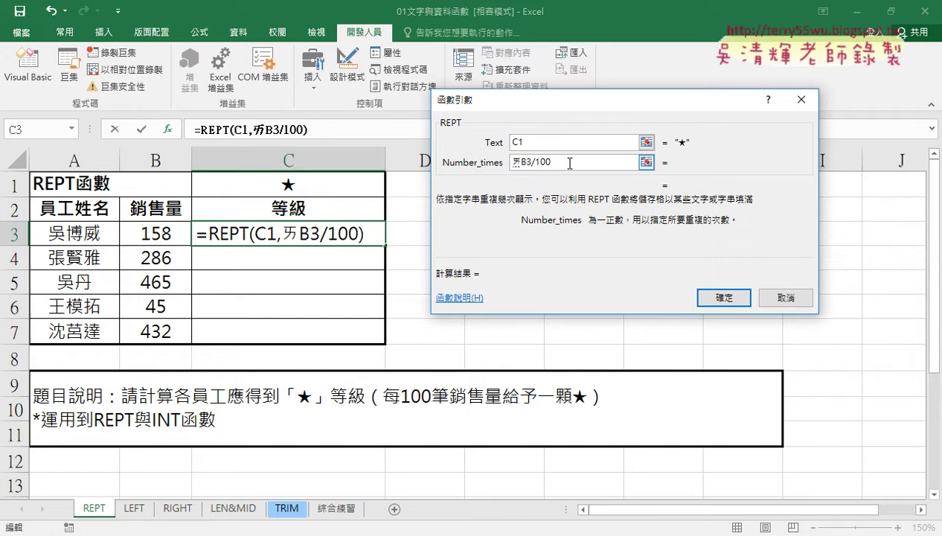
key("BackSpace")
type("int")
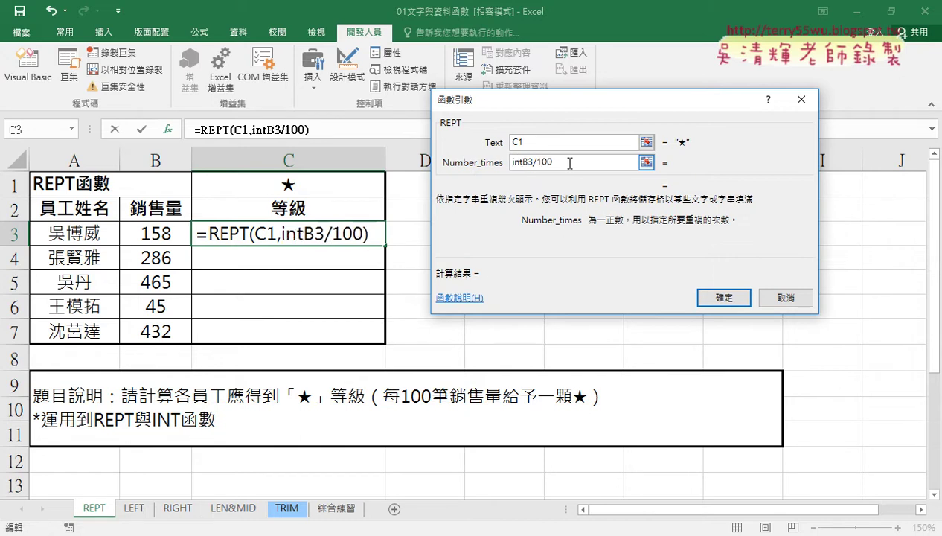
type("(")
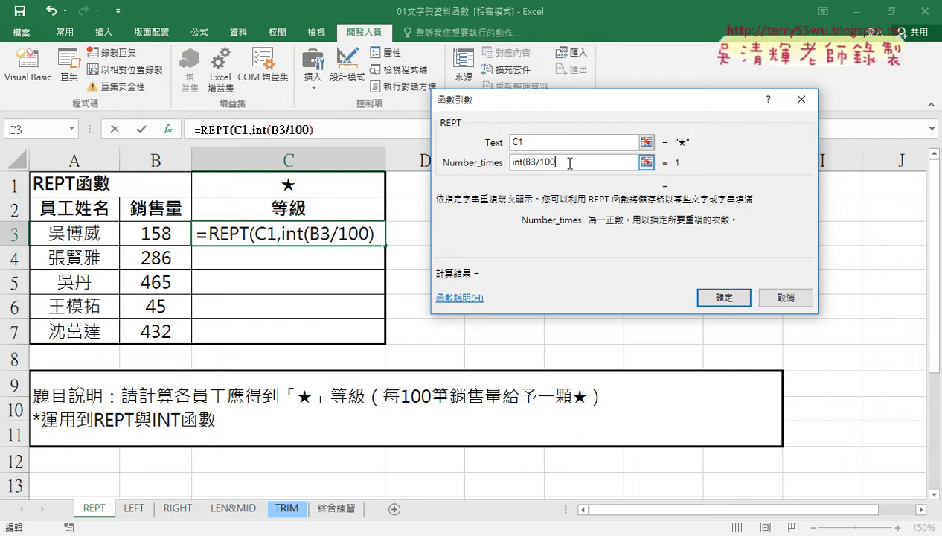
type(")")
left_click_drag(523, 161, 558, 161)
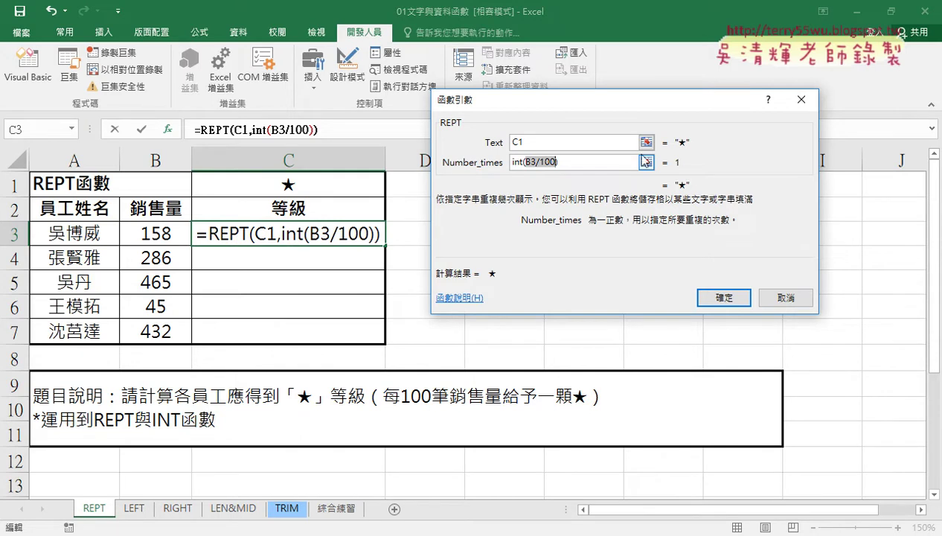
left_click(714, 298)
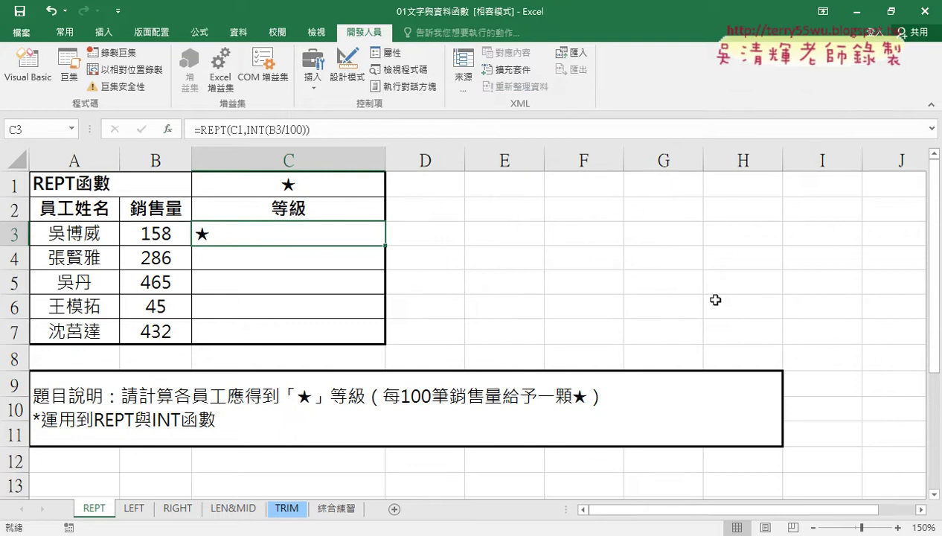
- Fill C3's formula down to C7, noting the shifting C1 reference
left_click_drag(384, 248, 375, 345)
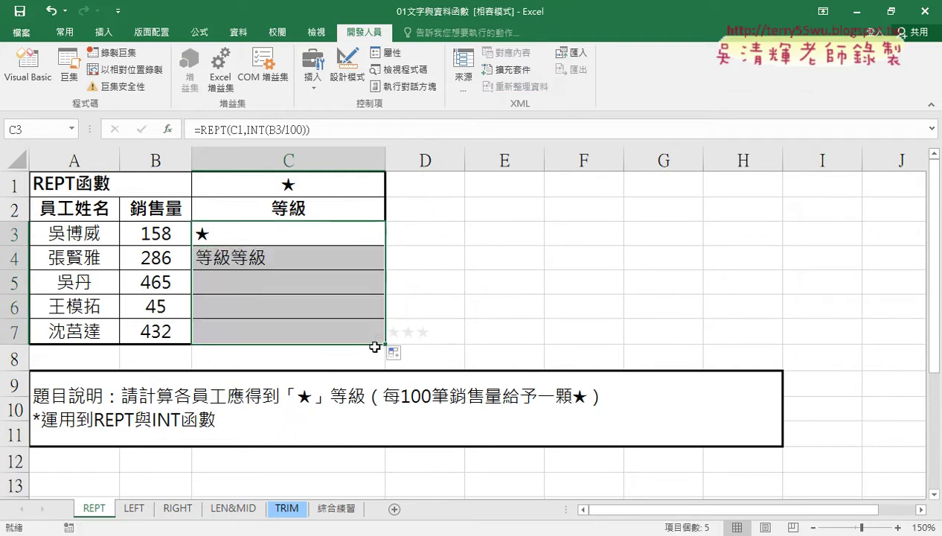
left_click(342, 237)
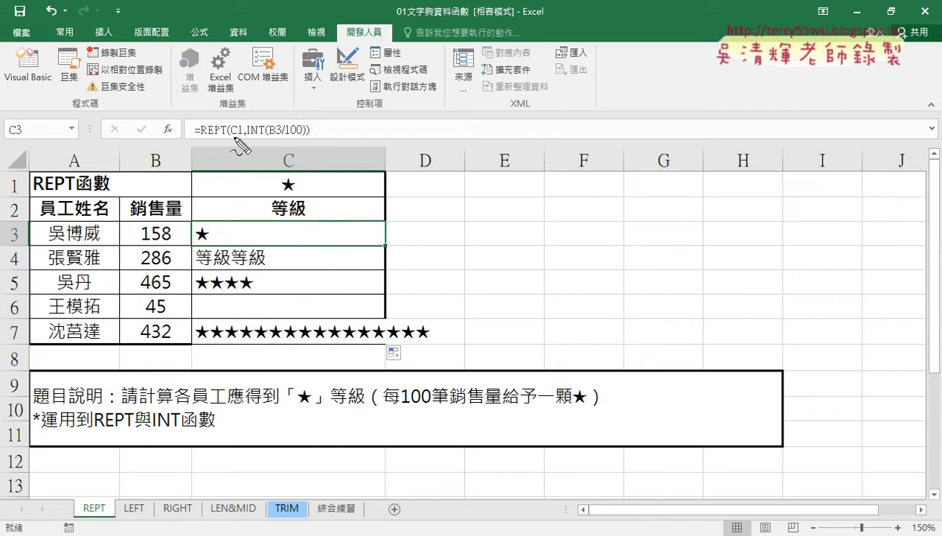
left_click_drag(234, 135, 282, 135)
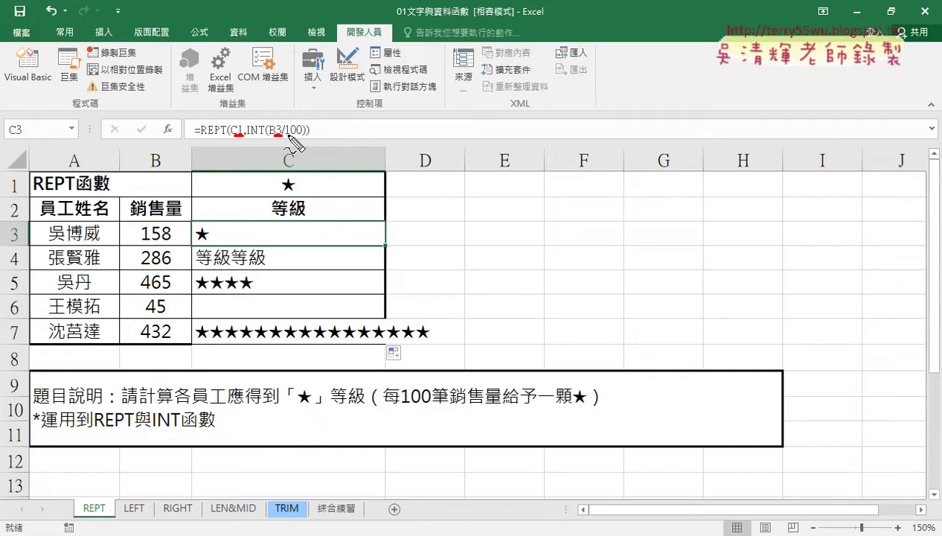
key("Escape")
- Compare the copied formulas in C4 and C5 against C3's
left_click(282, 260)
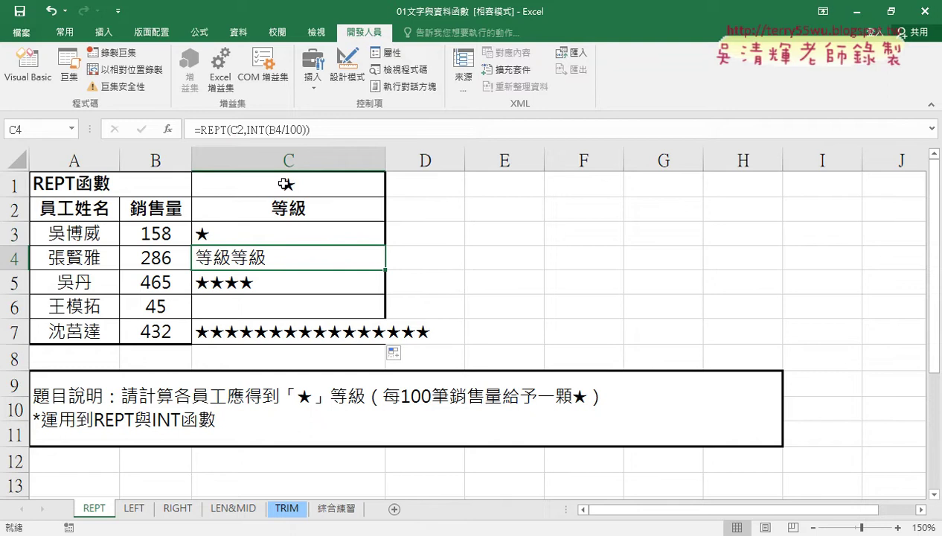
left_click(234, 282)
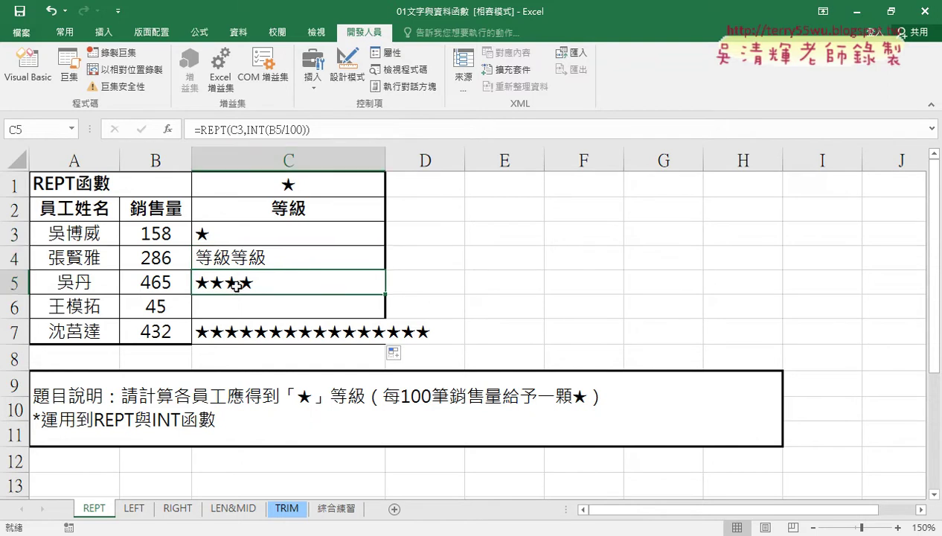
left_click(235, 251)
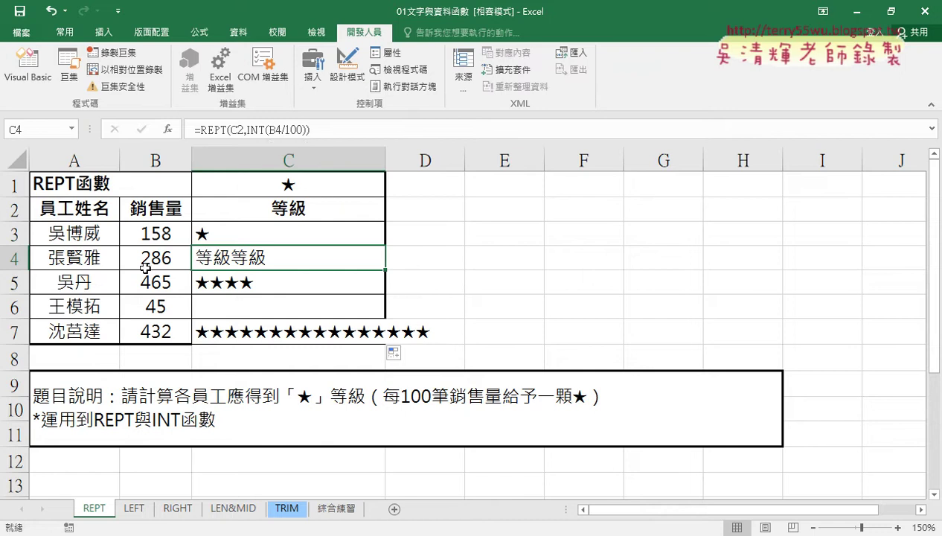
left_click(242, 235)
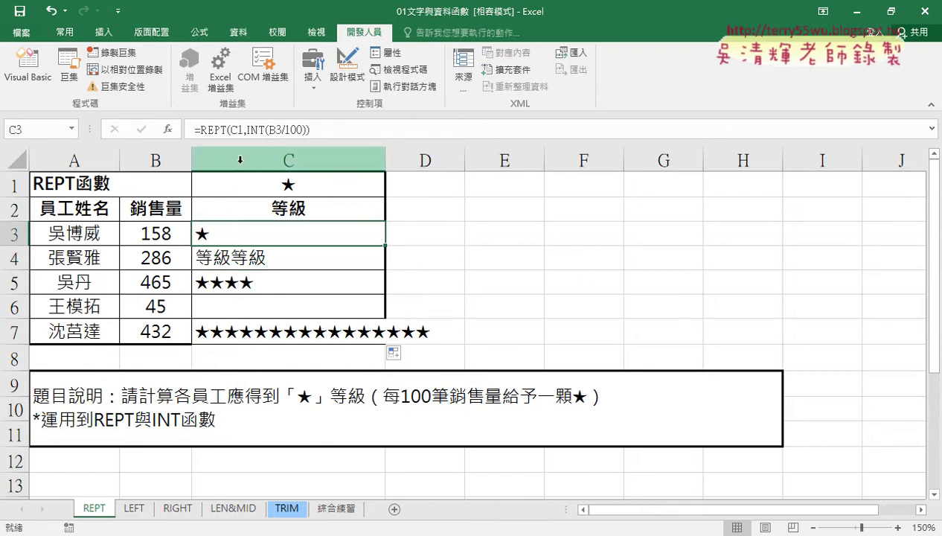
- Change C3's formula to =REPT(C$1,INT(B3/100)) and refill it down to C7
left_click(238, 129)
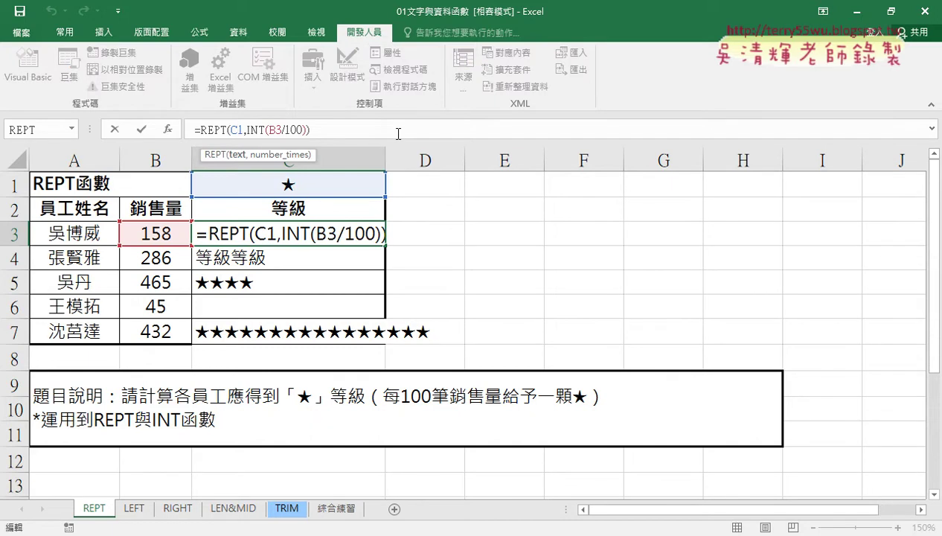
type("$")
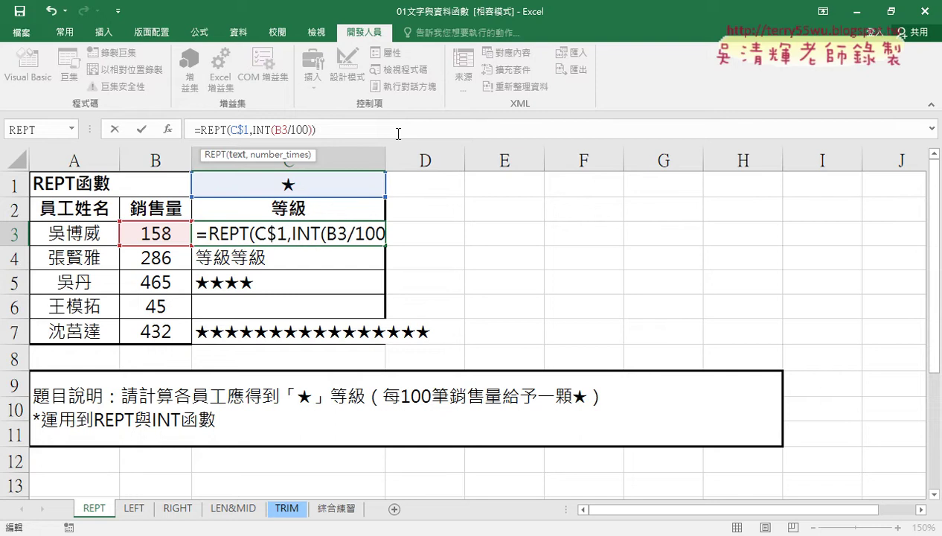
left_click(142, 130)
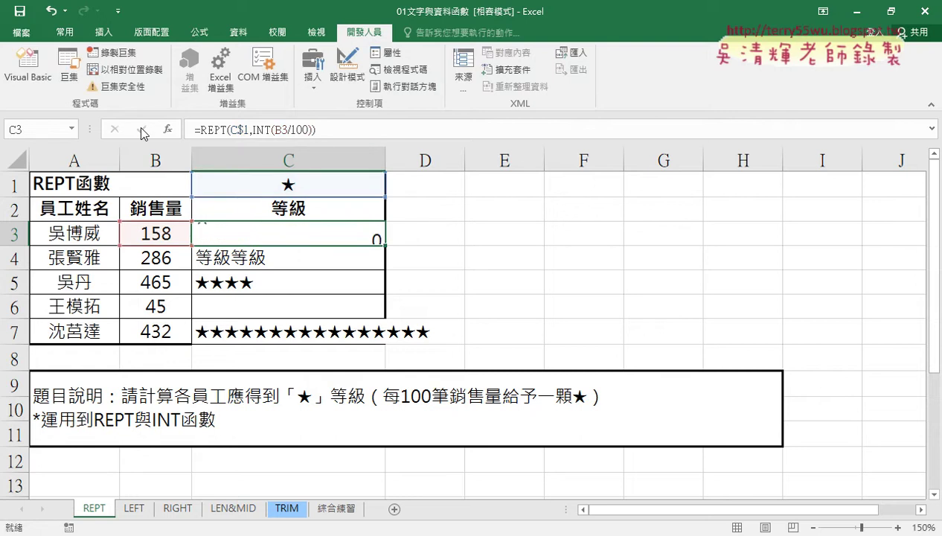
left_click_drag(384, 244, 381, 341)
left_click(218, 256)
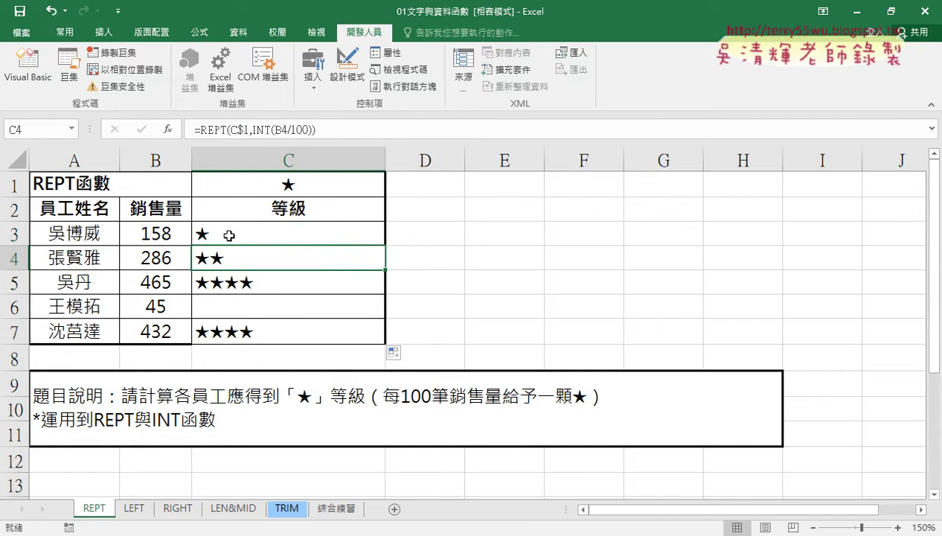
- Check the corrected formulas in C5 through C7, then return to C3
left_click(251, 287)
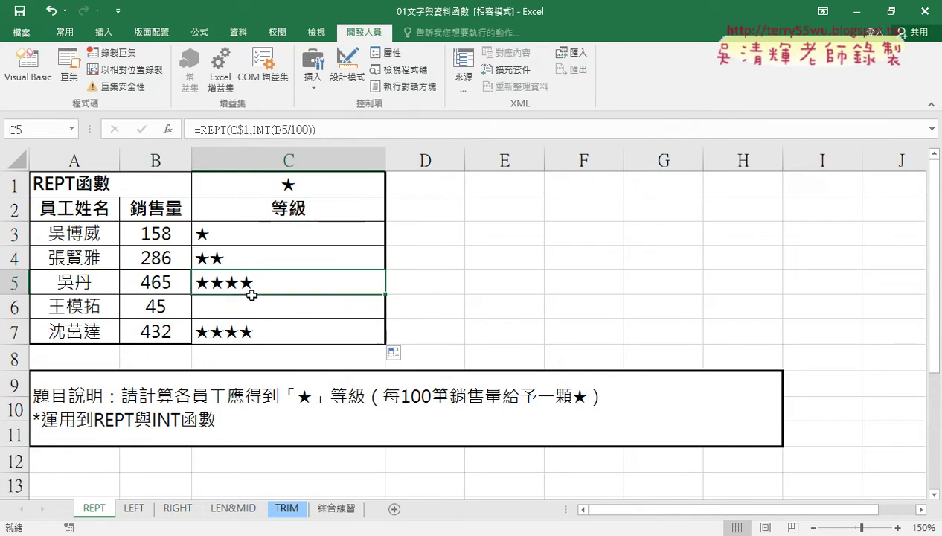
left_click(250, 307)
left_click(248, 328)
left_click(252, 234)
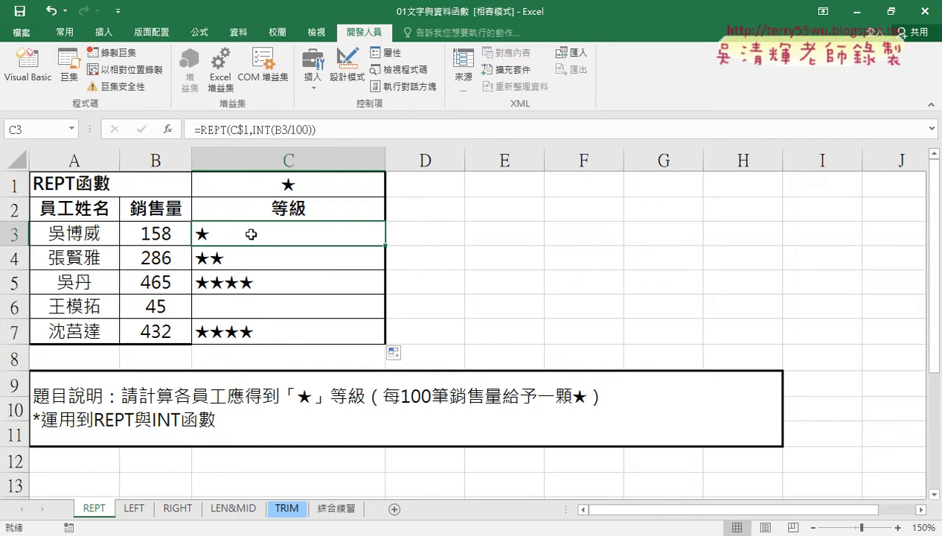
left_click(233, 128)
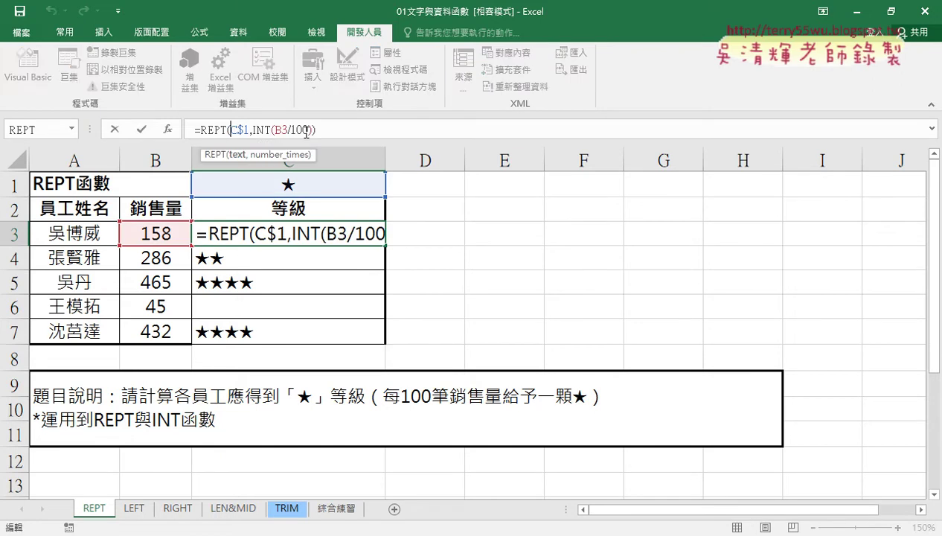
type("$")
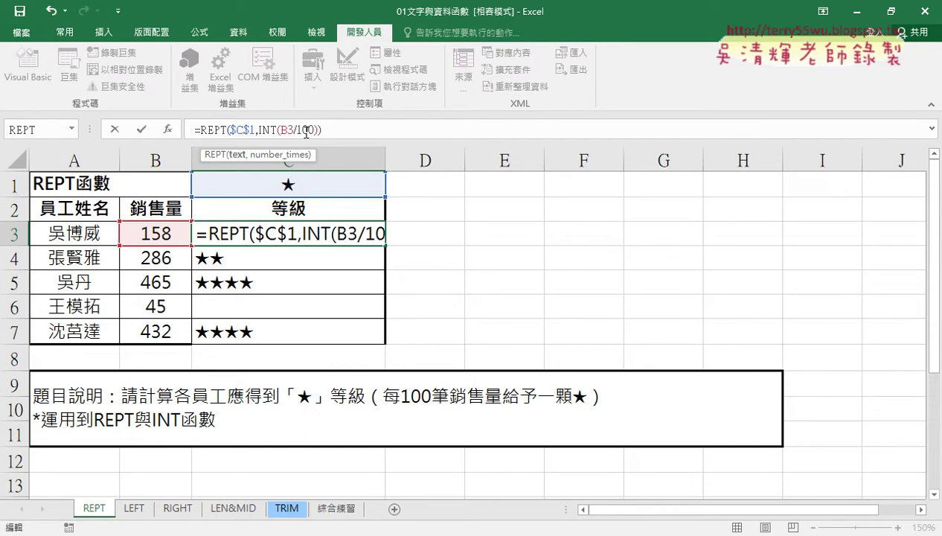
key("BackSpace")
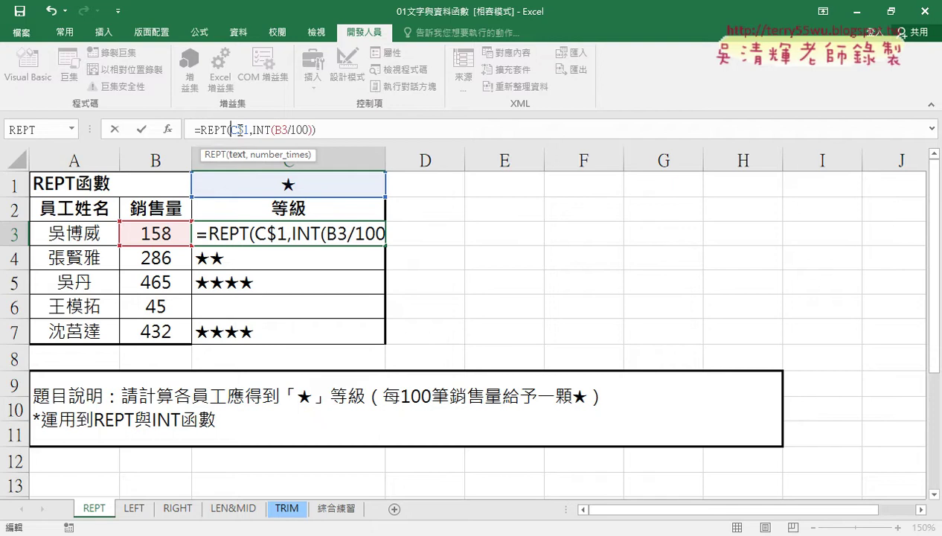
left_click_drag(235, 129, 246, 129)
left_click(141, 132)
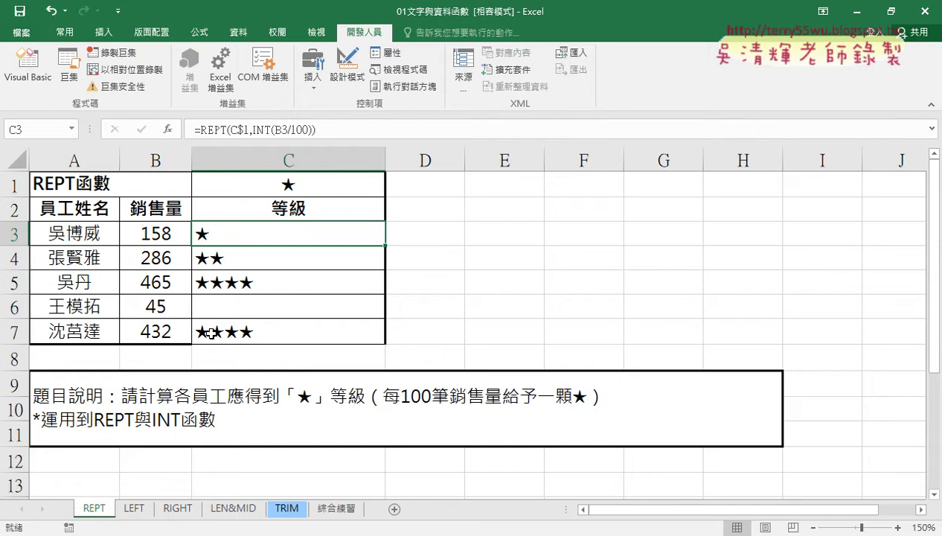
- Switch to the LEN&MID sheet and select C12 under the 性別 header
left_click(233, 508)
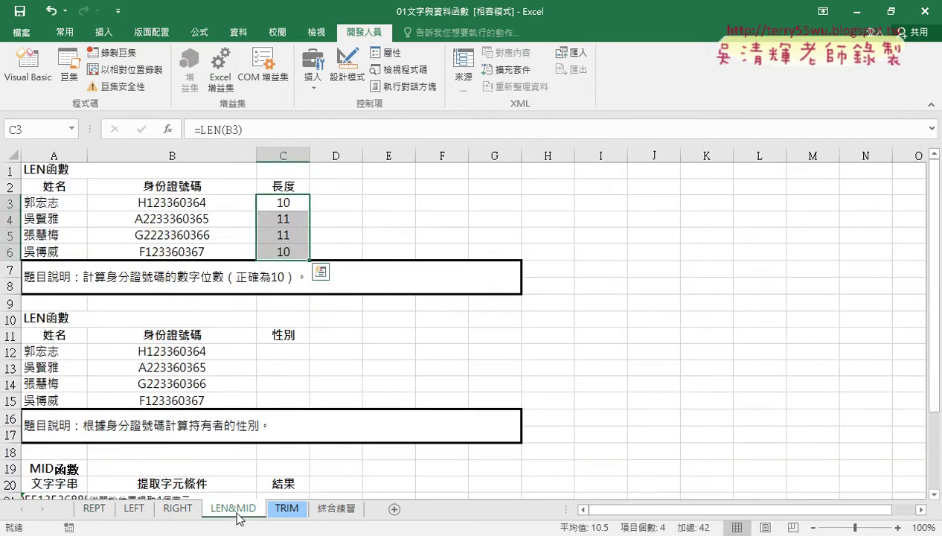
left_click(291, 199)
scroll(368, 366, "down", 1)
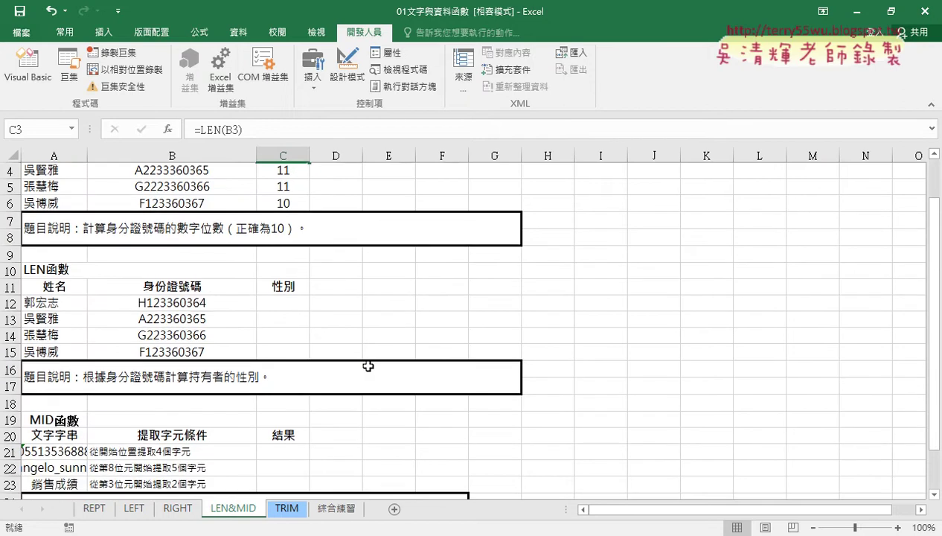
scroll(368, 366, "down", 1)
left_click(294, 256)
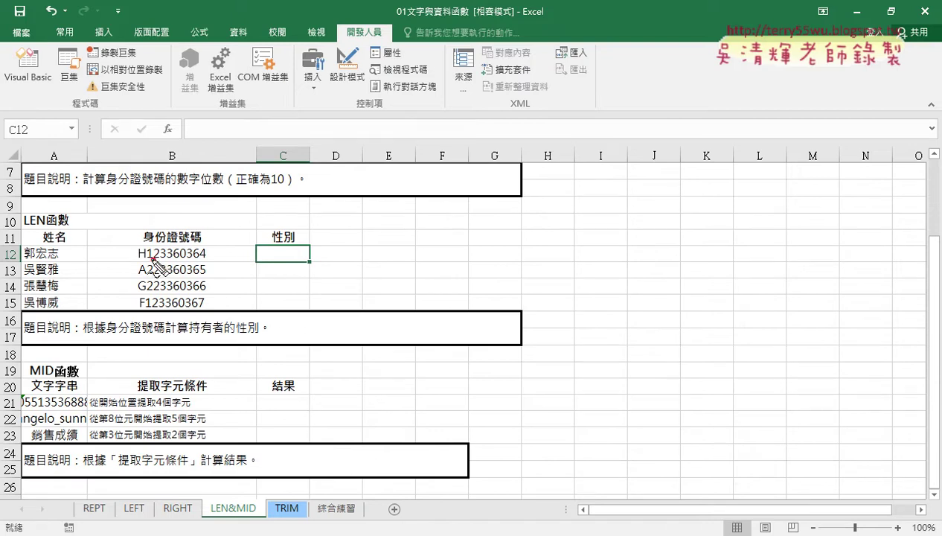
- Point out the gender digit in the first ID number and the LEFT sheet for reference
mouse_move(146, 247)
left_mouse_down()
mouse_move(154, 261)
mouse_move(156, 221)
mouse_move(286, 223)
left_mouse_up()
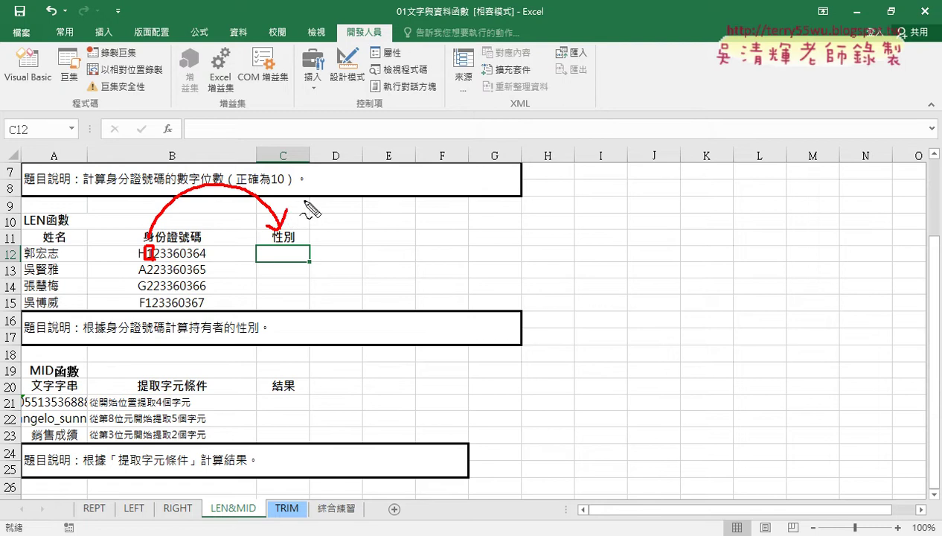
left_click_drag(120, 513, 191, 513)
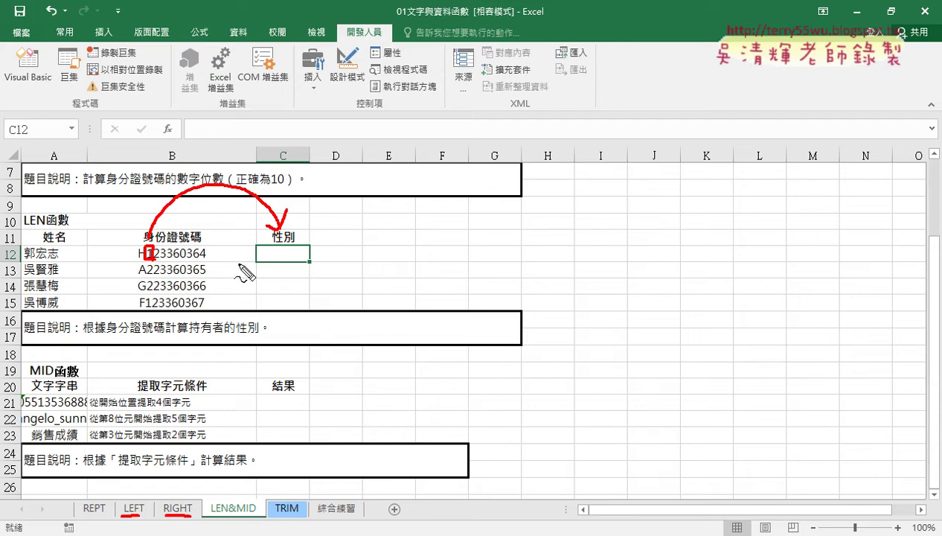
key("Escape")
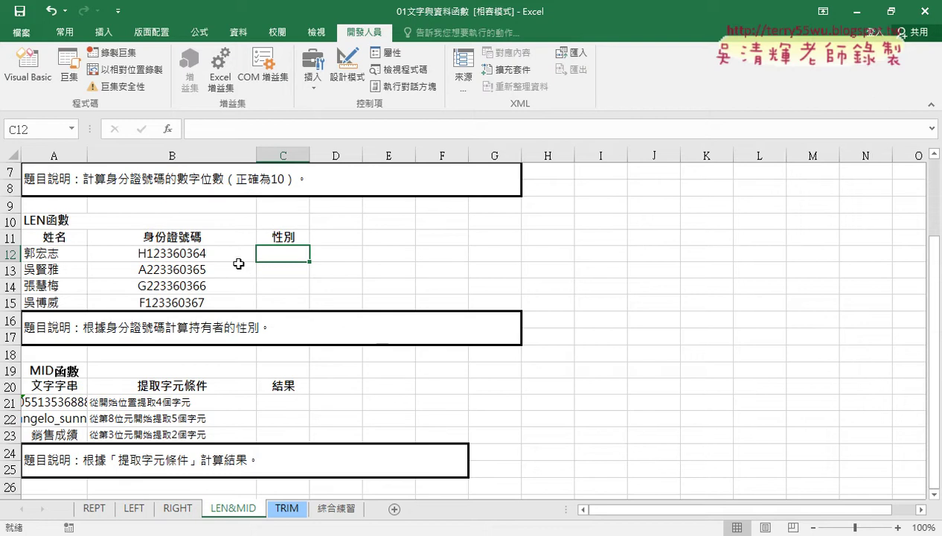
- Insert the MID function into C12 from the Text category, leaving its three arguments empty
left_click(168, 129)
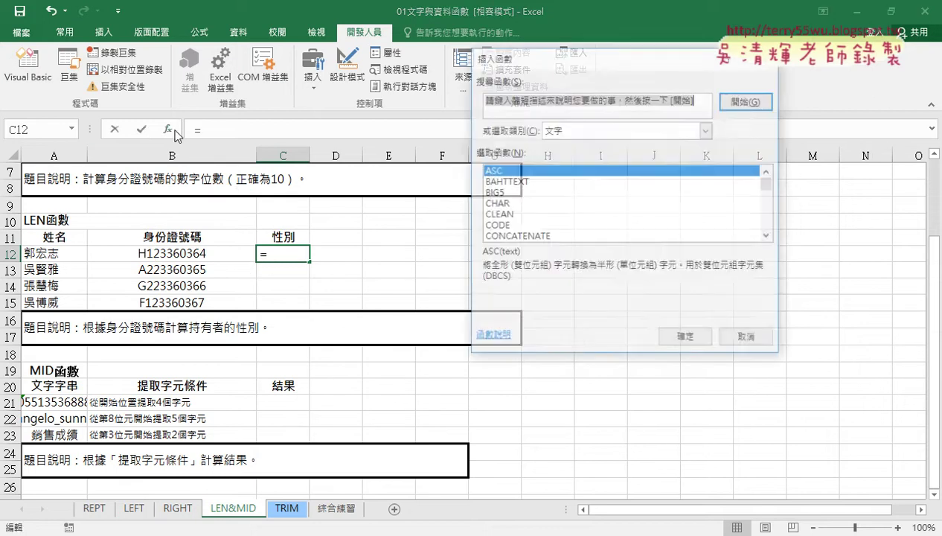
left_click(769, 236)
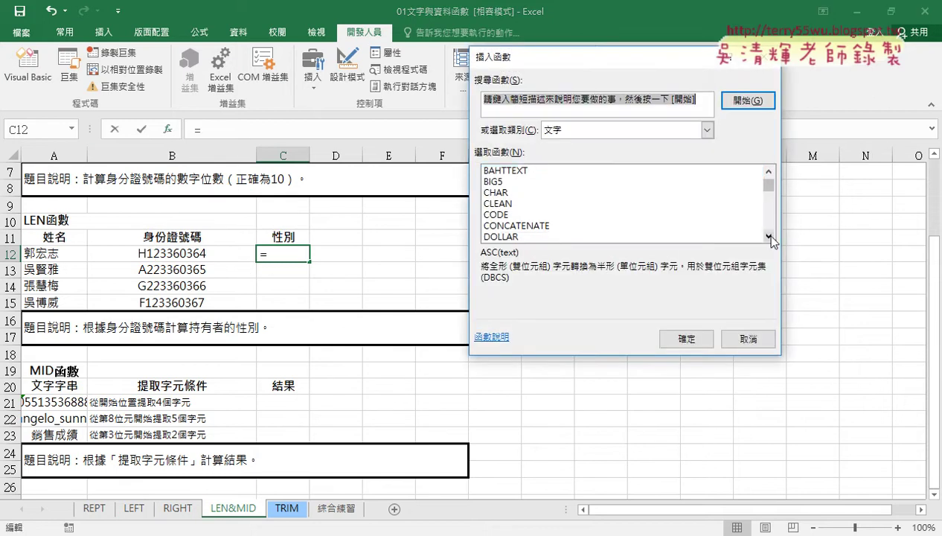
left_click(769, 236)
left_click(769, 235)
left_click(769, 236)
left_click(769, 236)
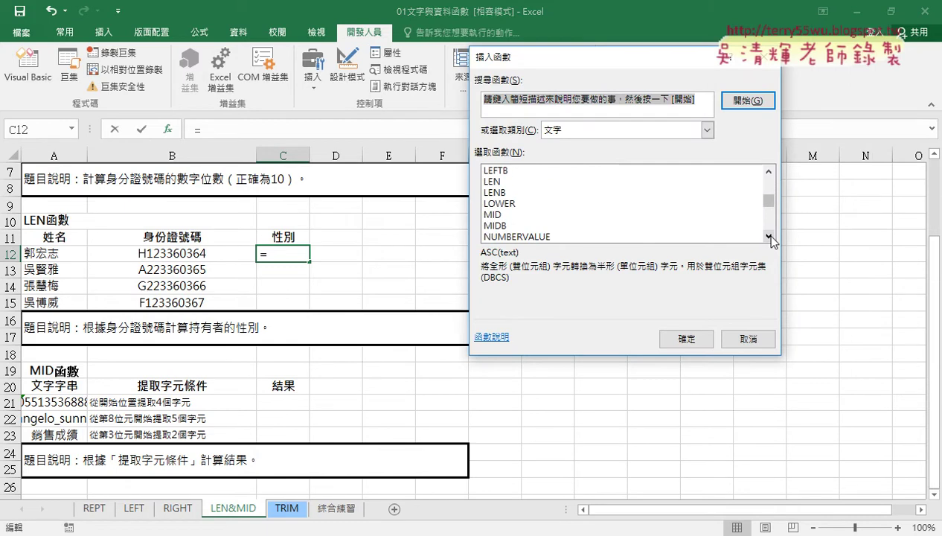
left_click(509, 215)
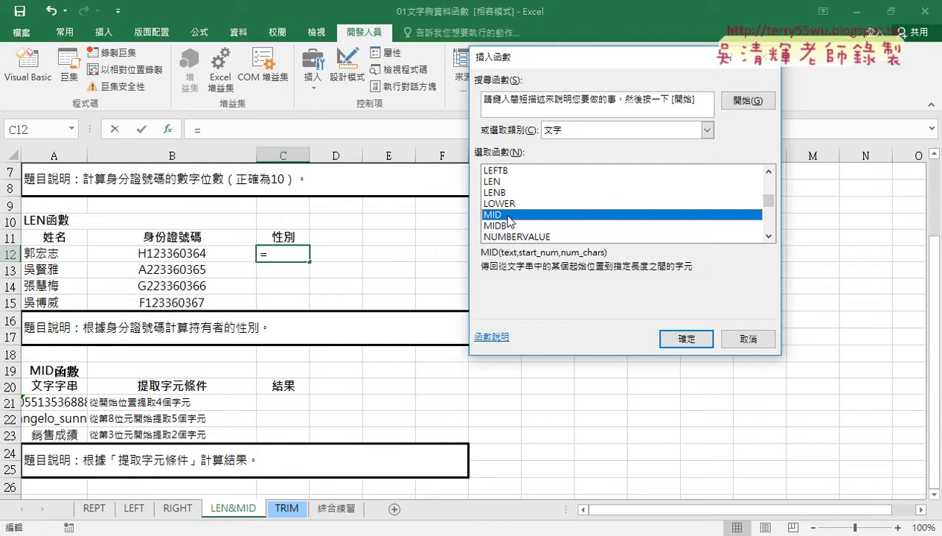
left_click(681, 340)
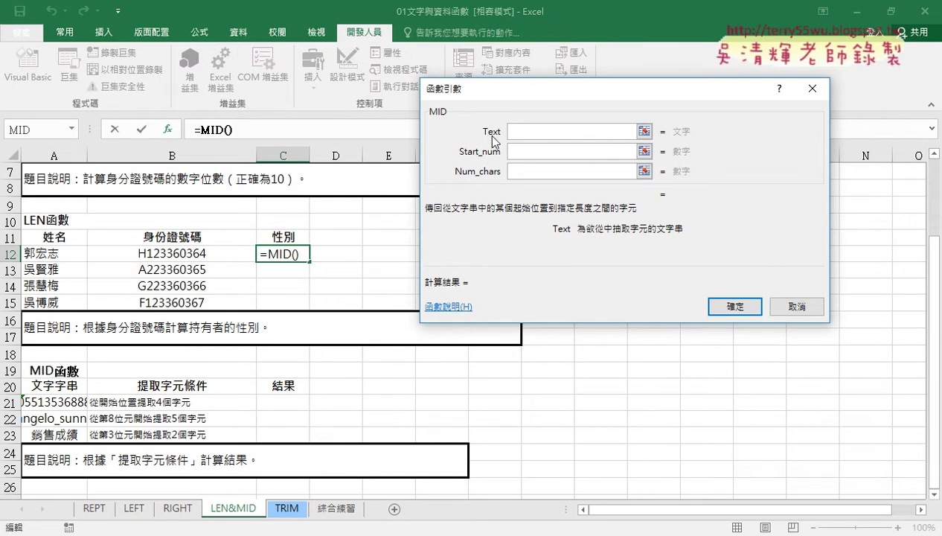
- Enter the MID arguments: text B12, start position 2, and 1 character
left_click(168, 253)
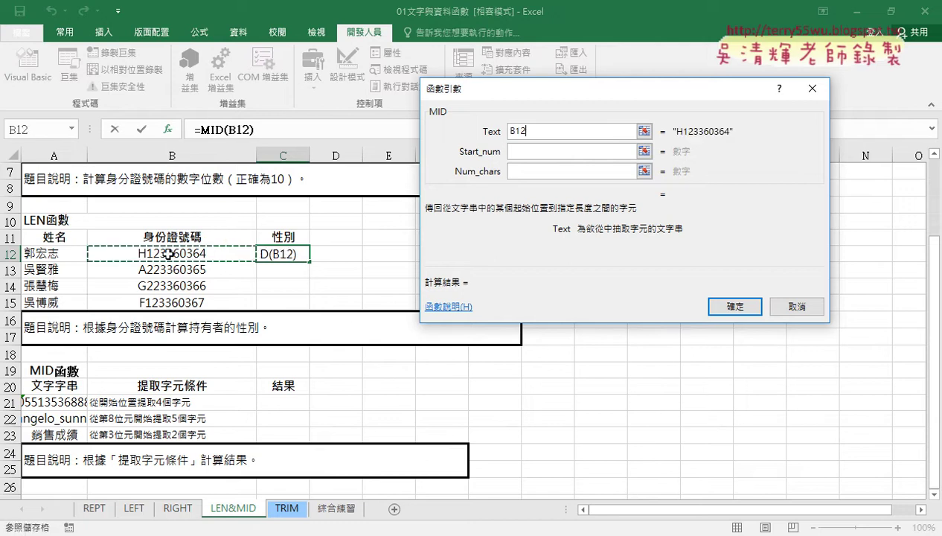
left_click(518, 153)
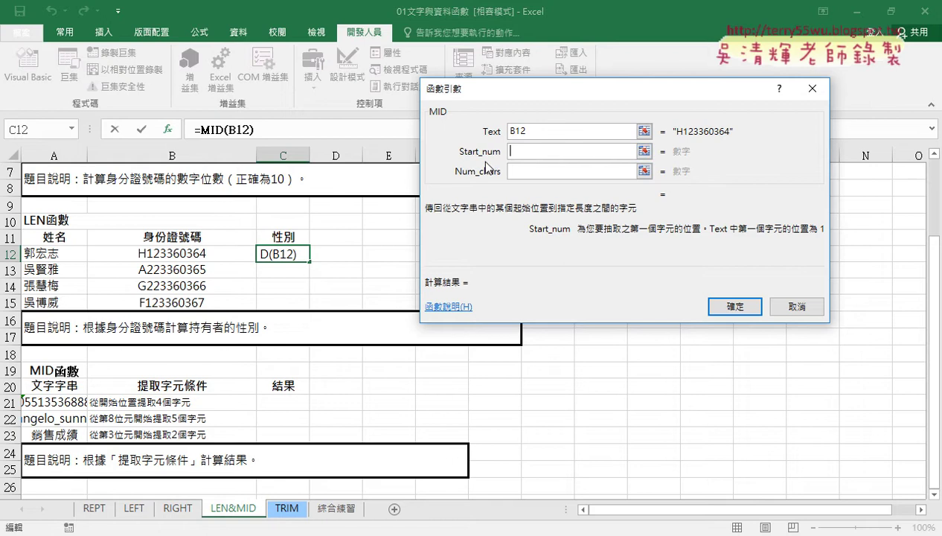
type("2")
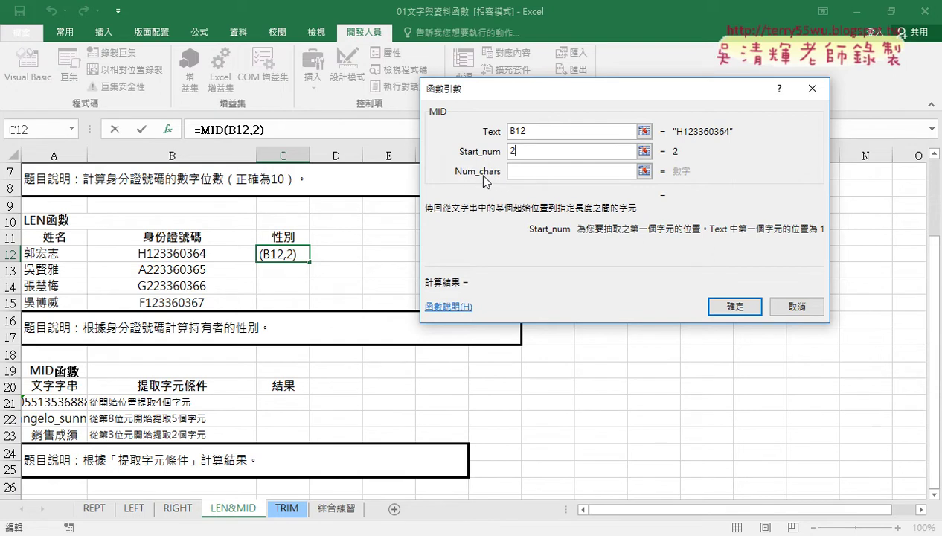
left_click(518, 174)
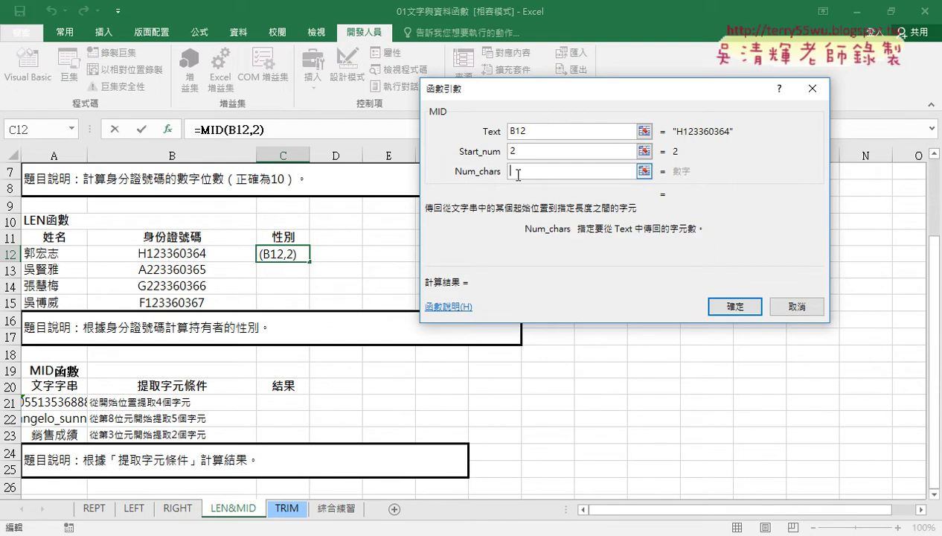
type("1")
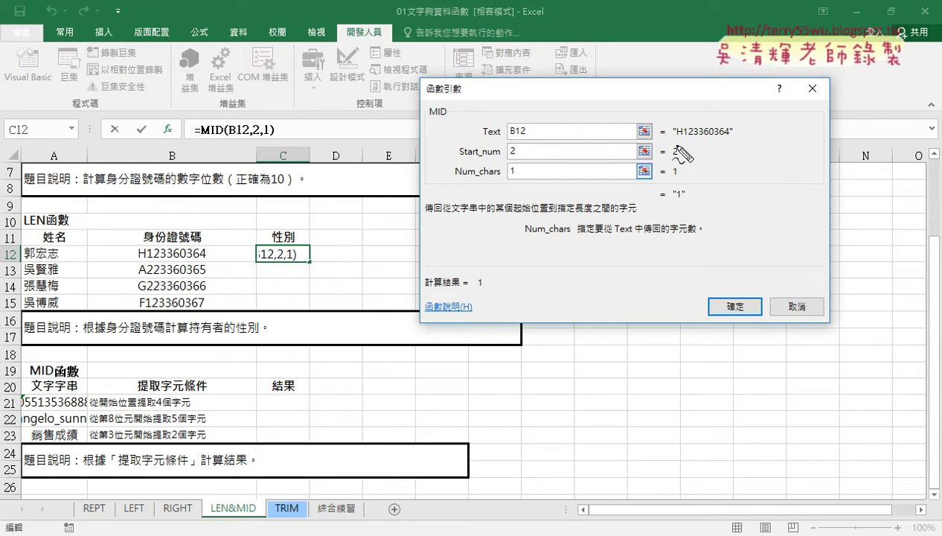
- Confirm =MID(B12,2,1) in C12 and fill it down to C15, giving 1, 2, 2, 1
left_click_drag(680, 137, 677, 193)
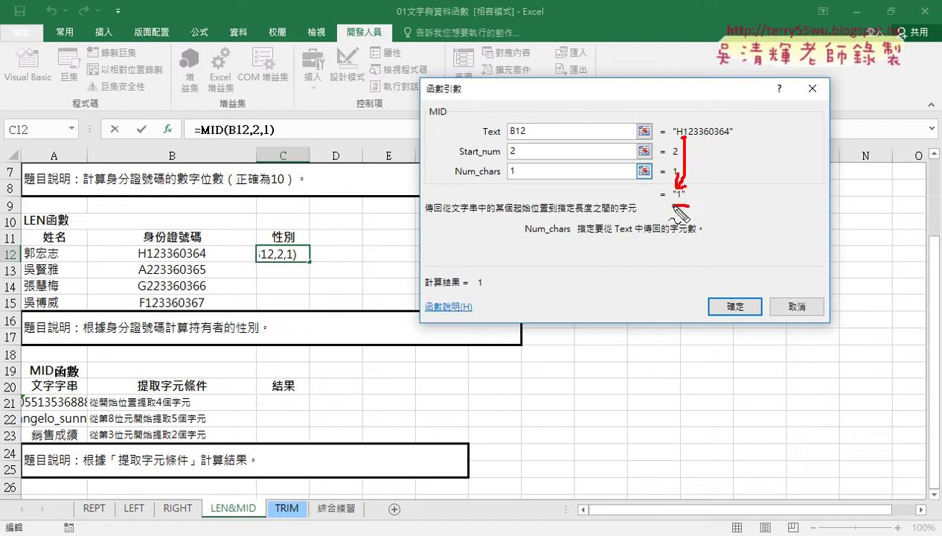
mouse_move(674, 187)
left_mouse_down()
mouse_move(686, 191)
mouse_move(674, 187)
mouse_move(713, 295)
mouse_move(729, 284)
left_mouse_up()
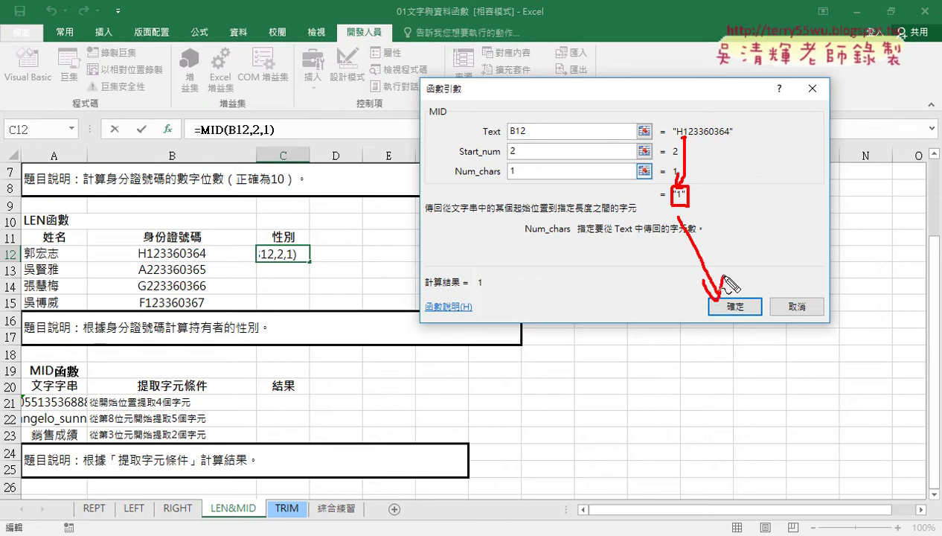
key("Escape")
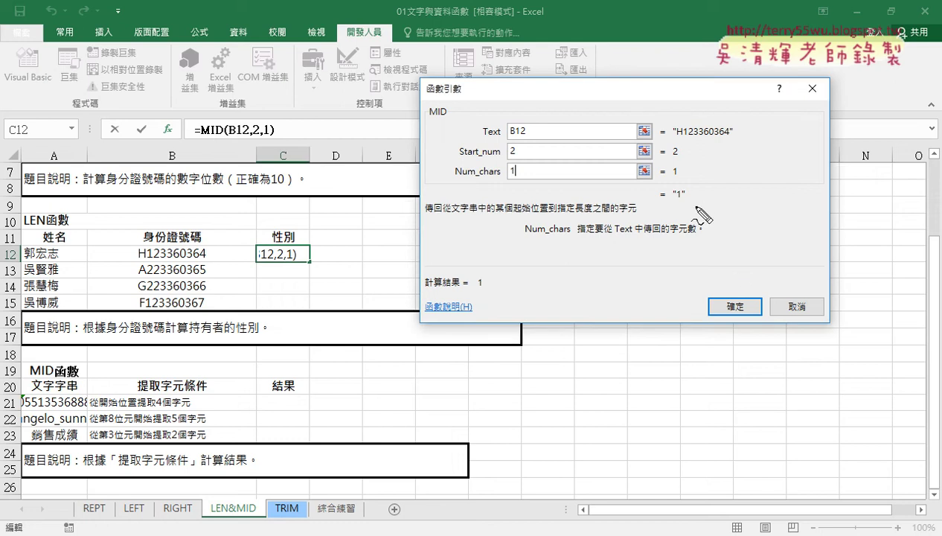
mouse_move(697, 209)
left_mouse_down()
mouse_move(666, 208)
mouse_move(679, 204)
left_mouse_up()
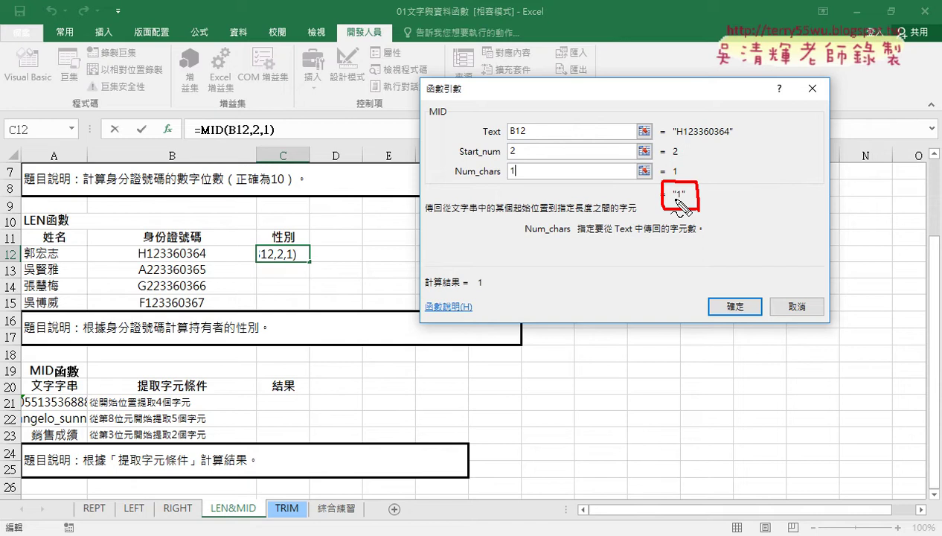
right_click(679, 205)
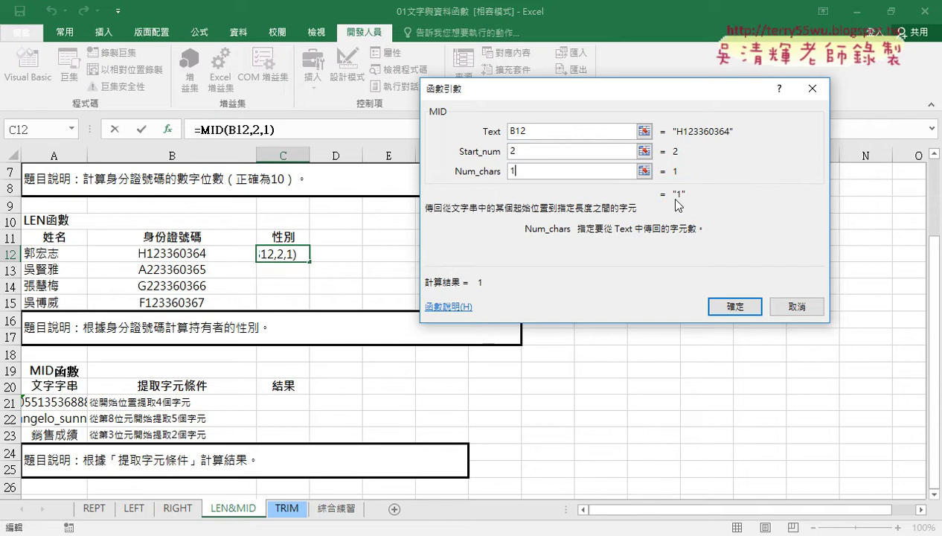
left_click(735, 307)
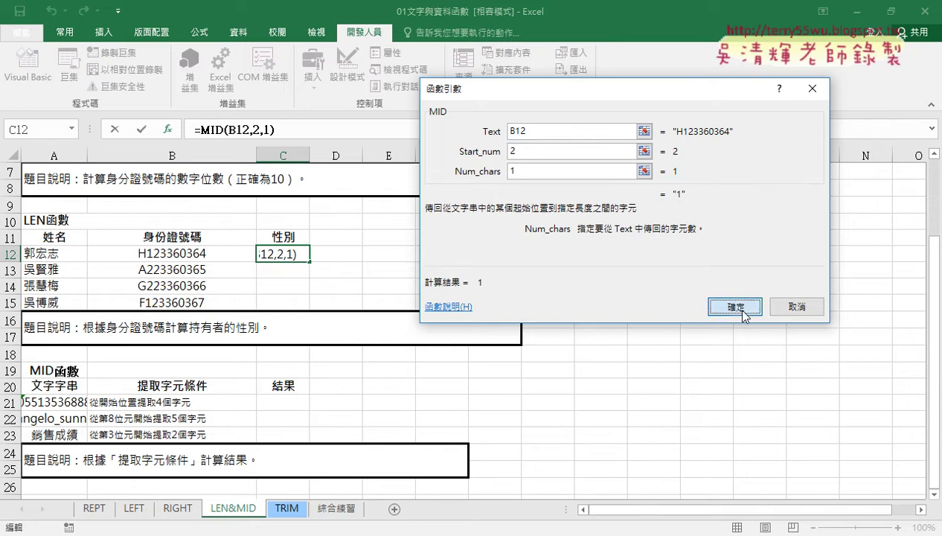
left_click_drag(311, 261, 316, 309)
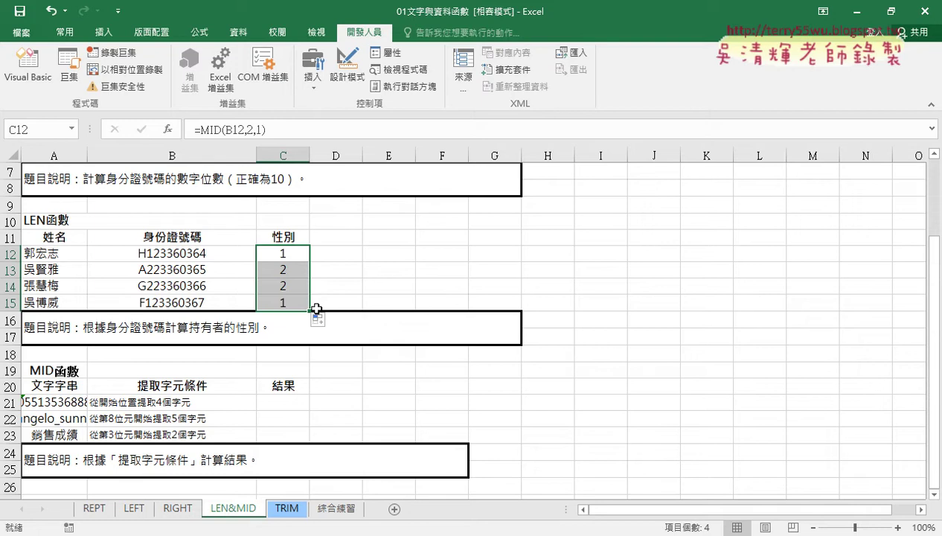
- Reopen C12's MID arguments and close them without changes
left_click(210, 130)
left_click(168, 131)
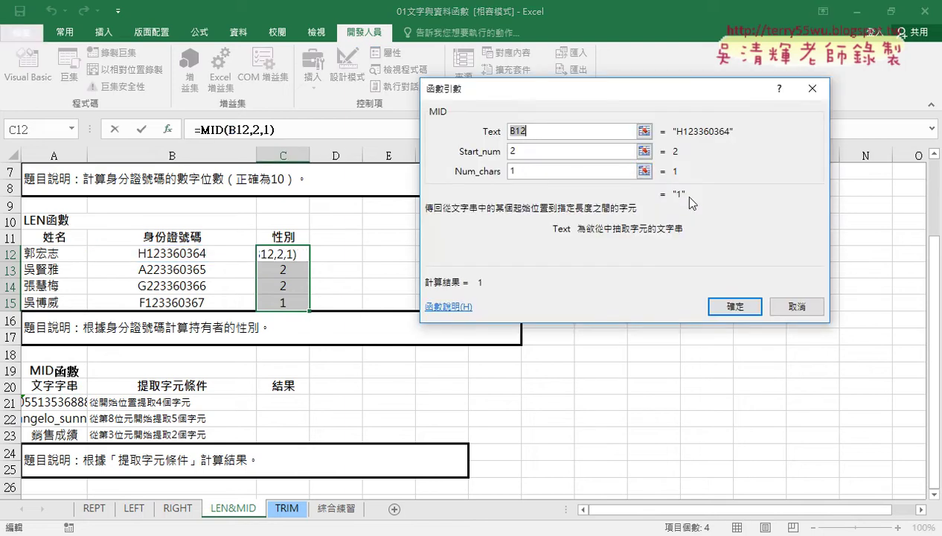
left_click(808, 307)
- Cut MID(B12,2,1) from C12's formula in the formula bar, leaving a bare =
left_click(290, 254)
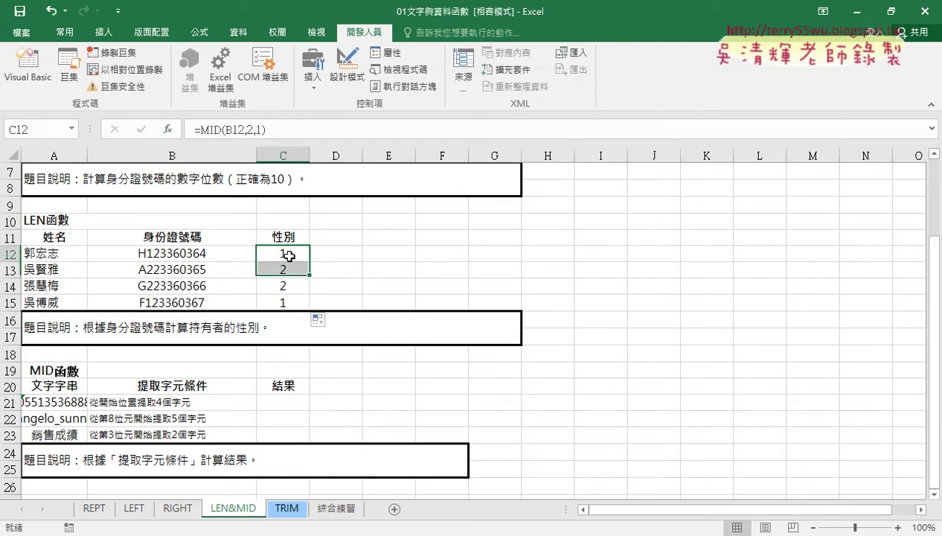
left_click_drag(199, 130, 248, 132)
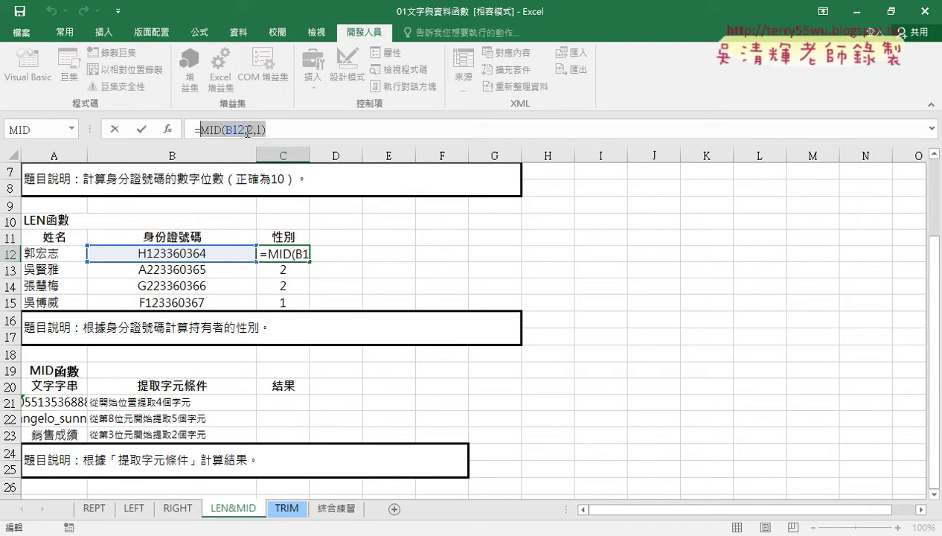
left_click_drag(247, 132, 265, 132)
right_click(253, 131)
left_click(266, 139)
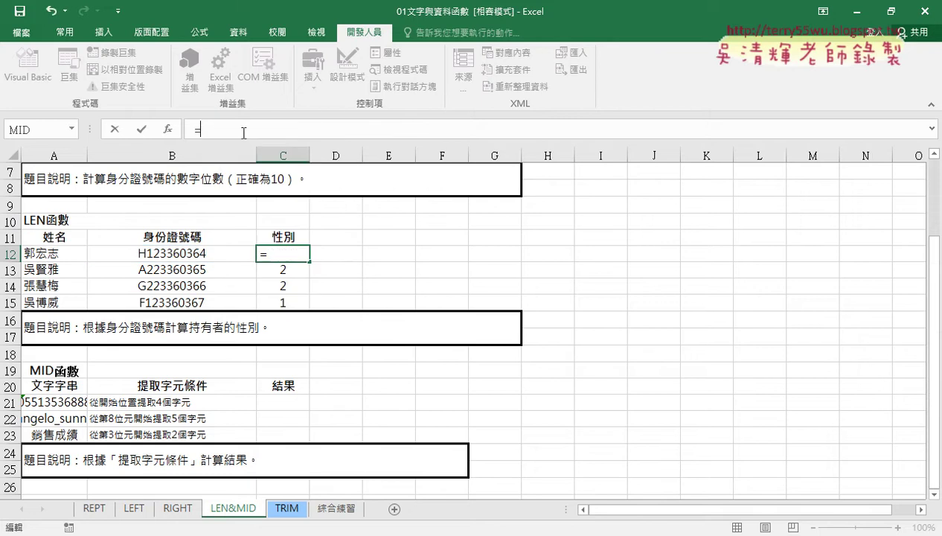
- Insert an IF function in C12 with the pasted logical test MID(B12,2,1)=1
left_click(168, 129)
left_click(707, 130)
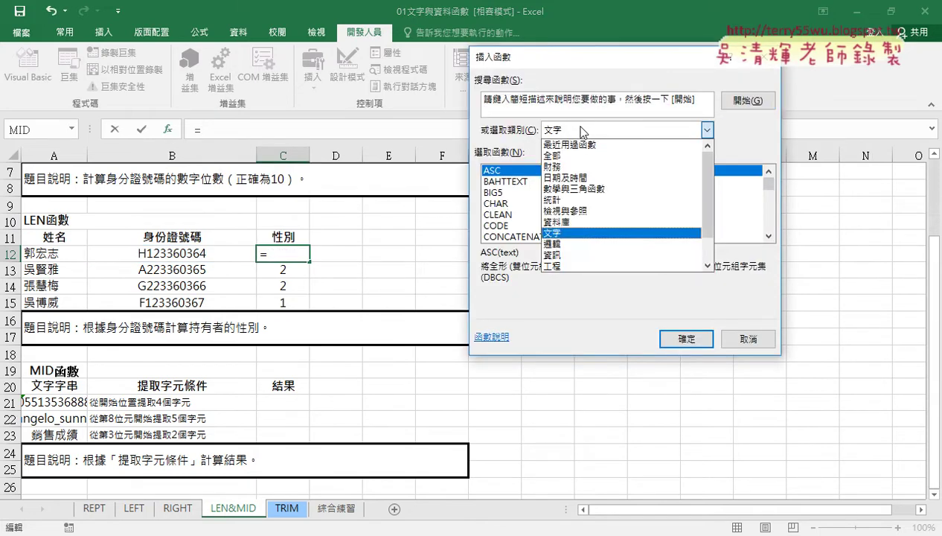
left_click(577, 244)
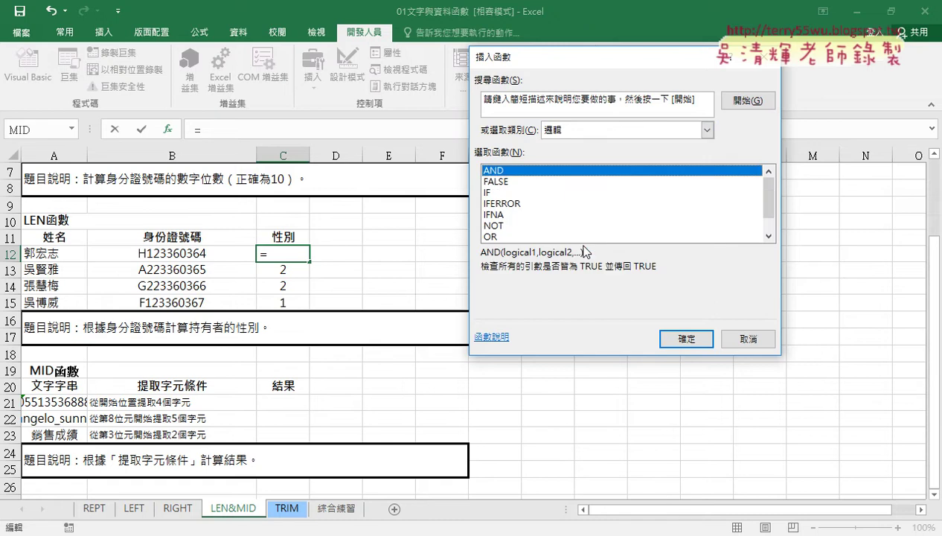
double_click(494, 192)
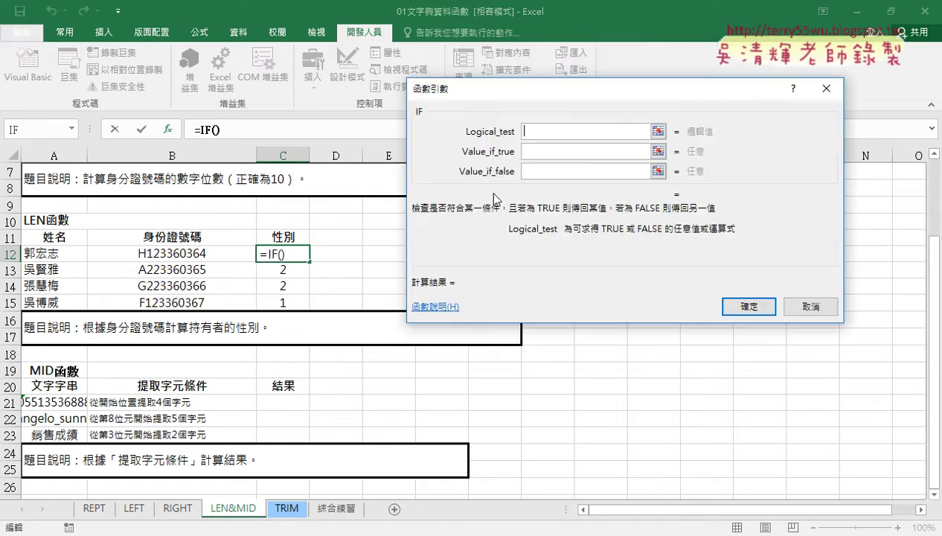
right_click(547, 130)
left_click(581, 171)
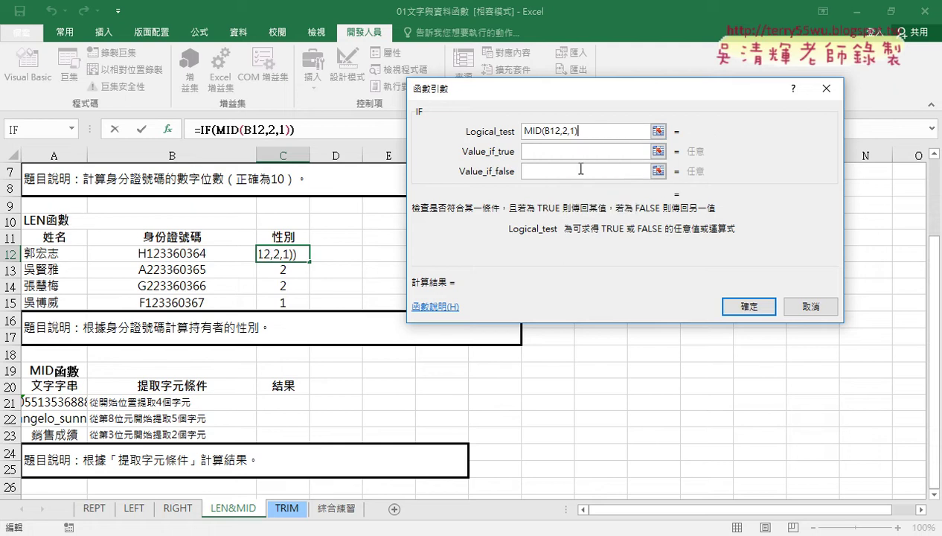
left_click_drag(580, 131, 505, 137)
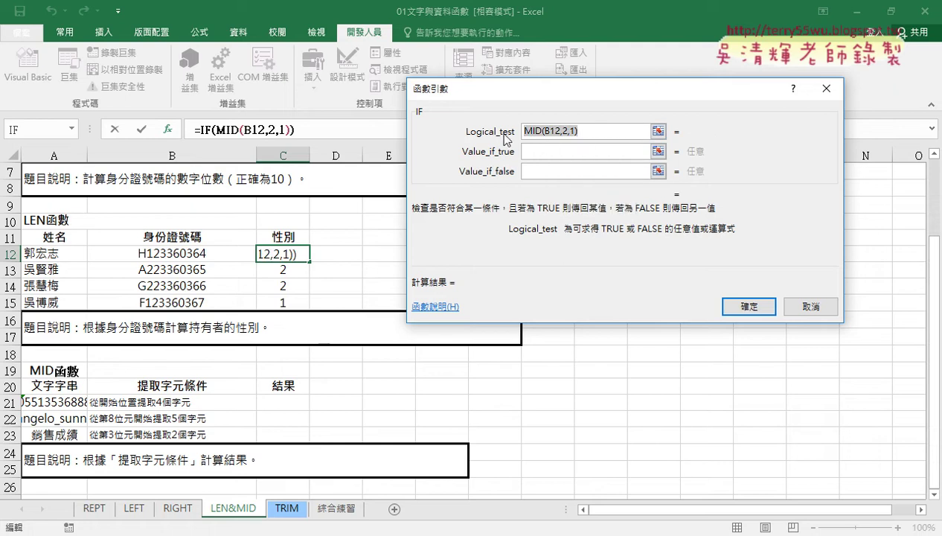
key("Left")
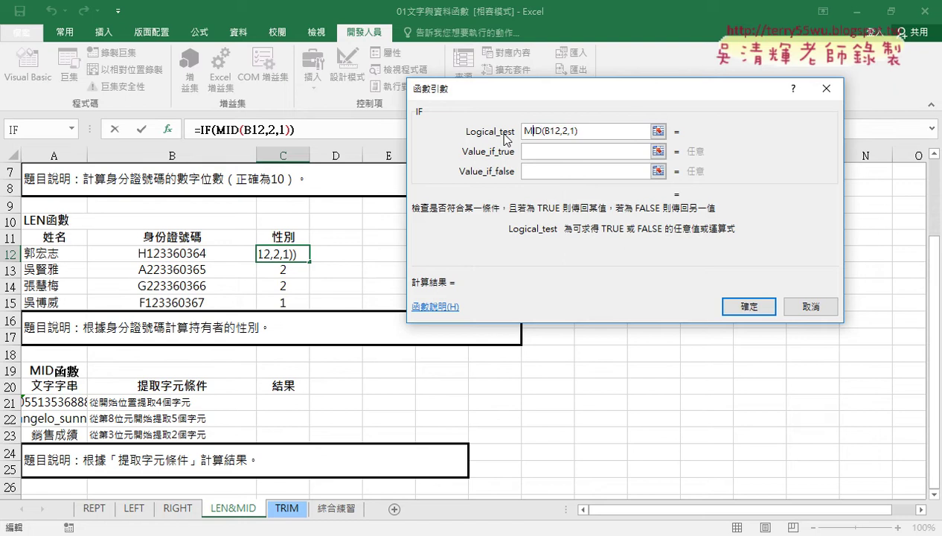
key("Right")
key("Right")
key("Right")
key("Right")
key("Right")
key("Right")
type("=1")
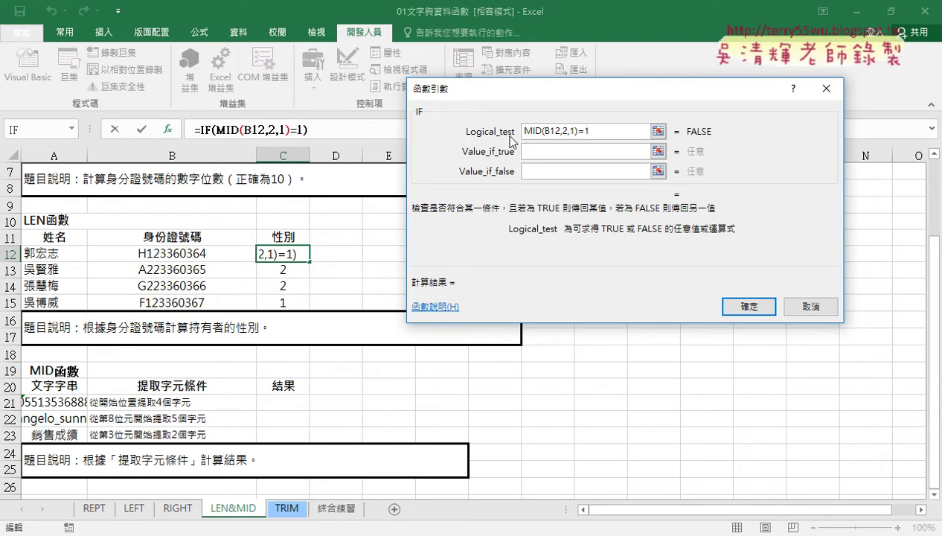
- Set the IF results to 男 if true and 女 if false, confirm, and fill down to C15
left_click(535, 151)
left_click(535, 171)
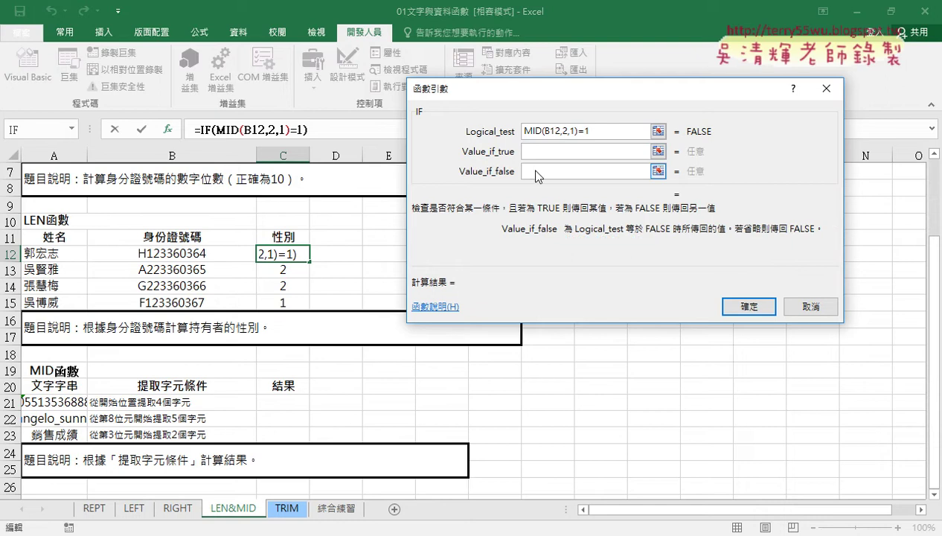
left_click(549, 150)
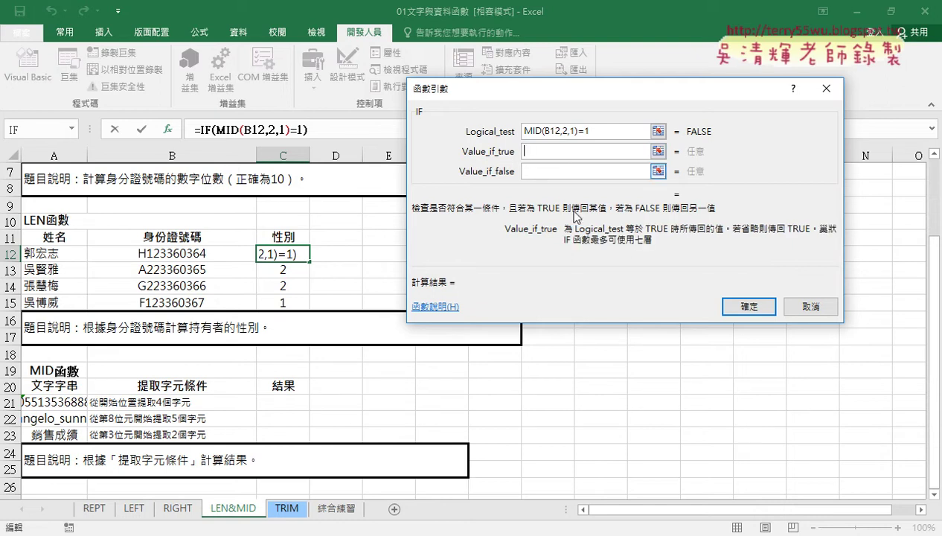
type("ㄋㄢ")
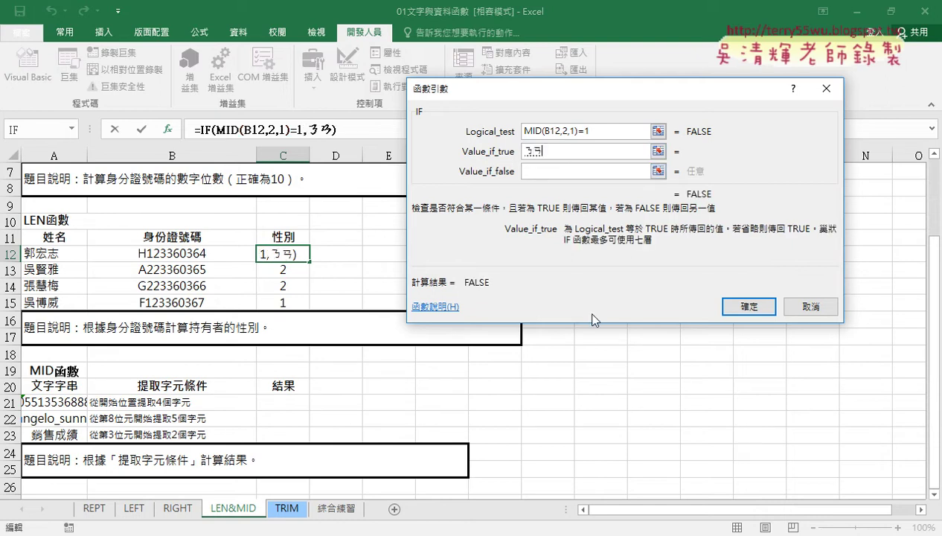
type("6")
key("Down")
key("Down")
key("Return")
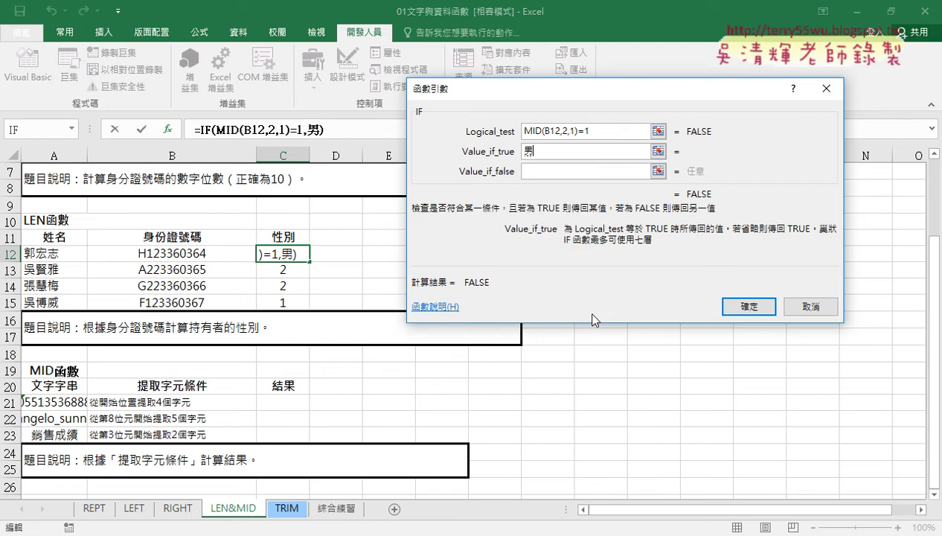
key("Tab")
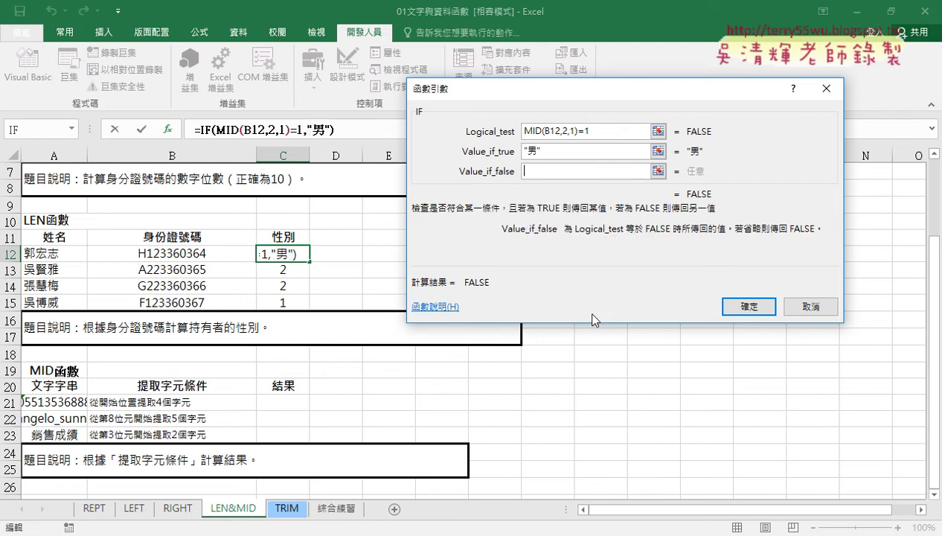
type("ㄋㄩ3")
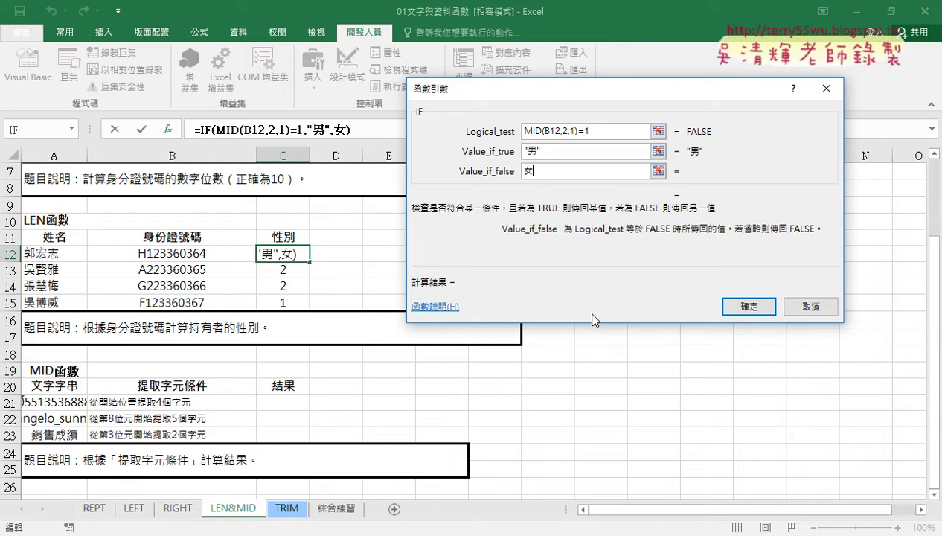
left_click(574, 151)
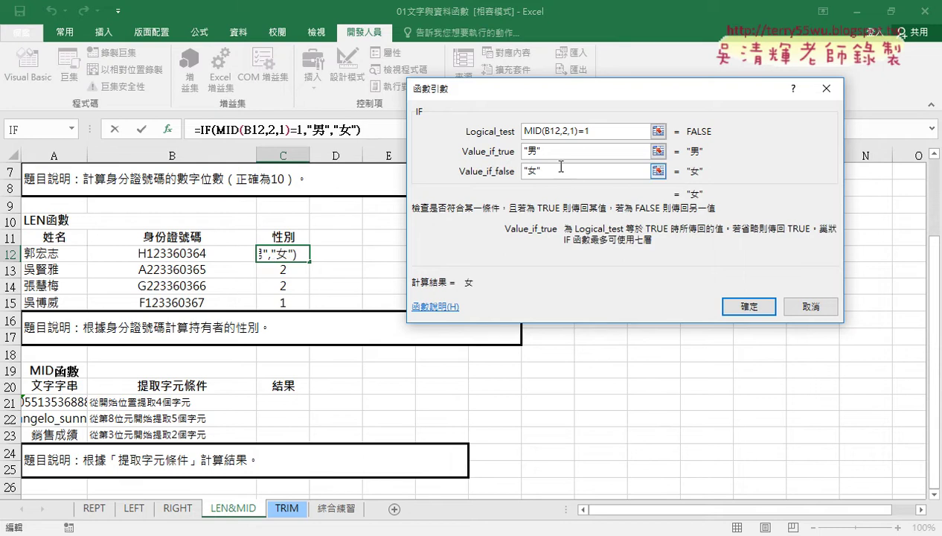
left_click(550, 169)
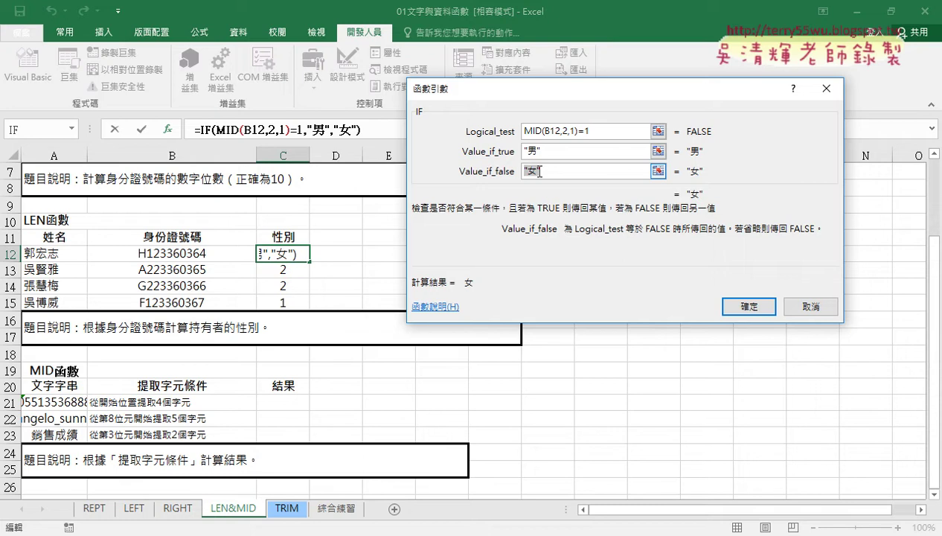
left_click(733, 305)
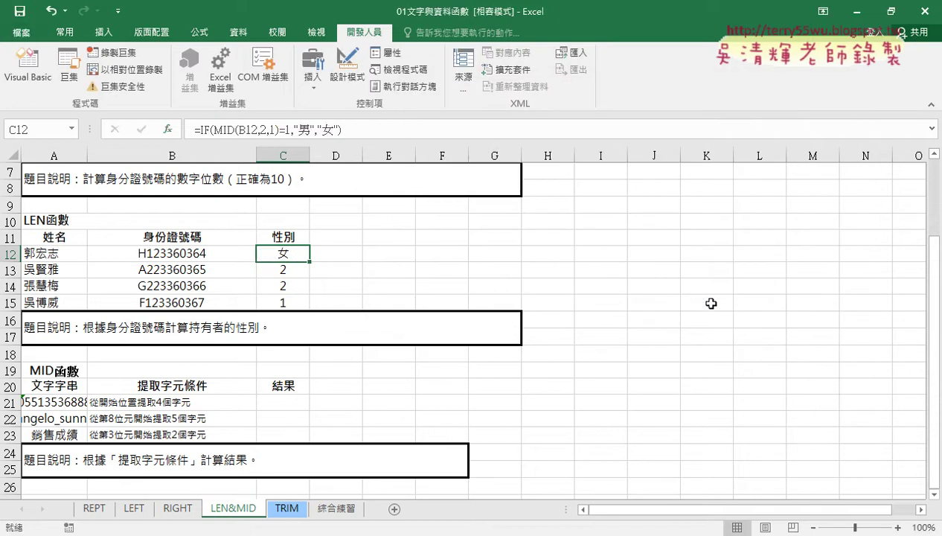
left_click_drag(309, 261, 311, 304)
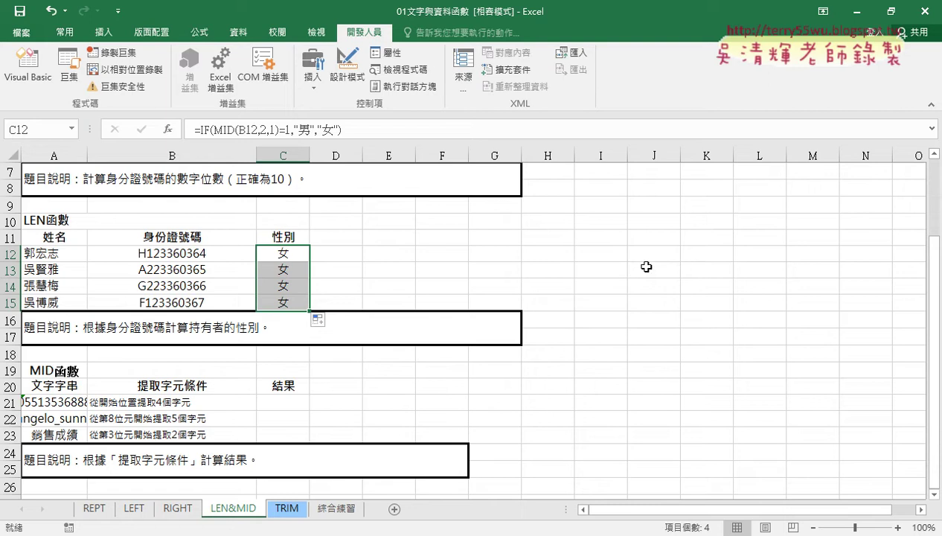
- Reopen C12's IF Function Arguments and highlight MID(B12,2,1) in the logical test
left_click(284, 252)
left_click(215, 130)
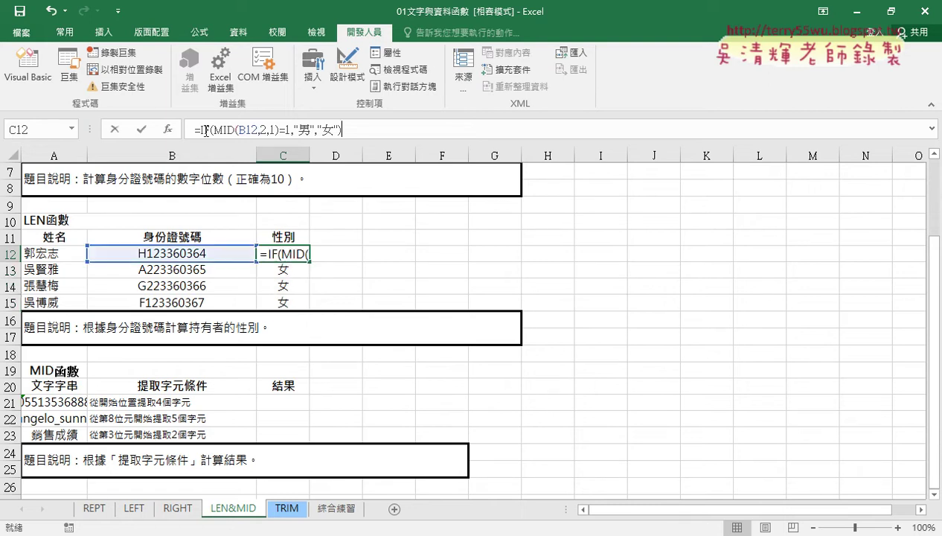
left_click(168, 129)
left_click(594, 131)
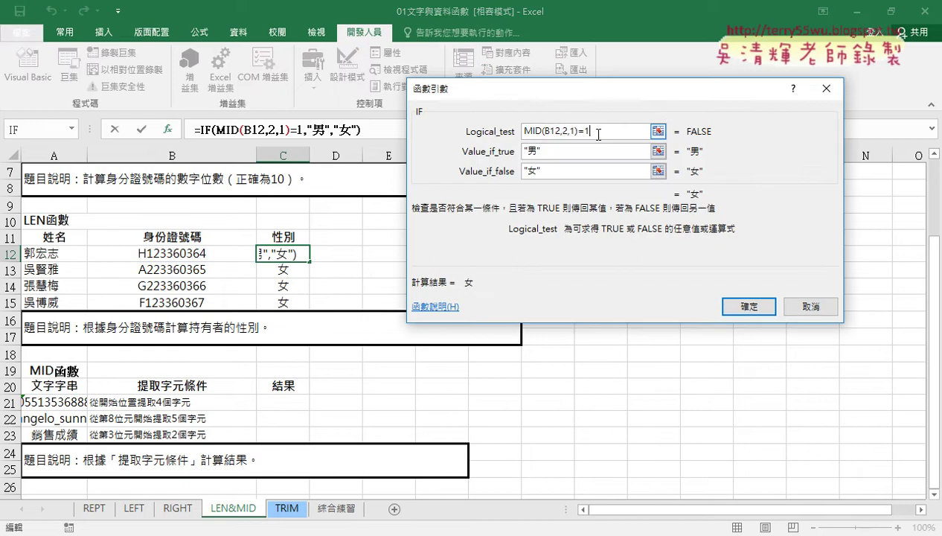
left_click_drag(579, 131, 522, 131)
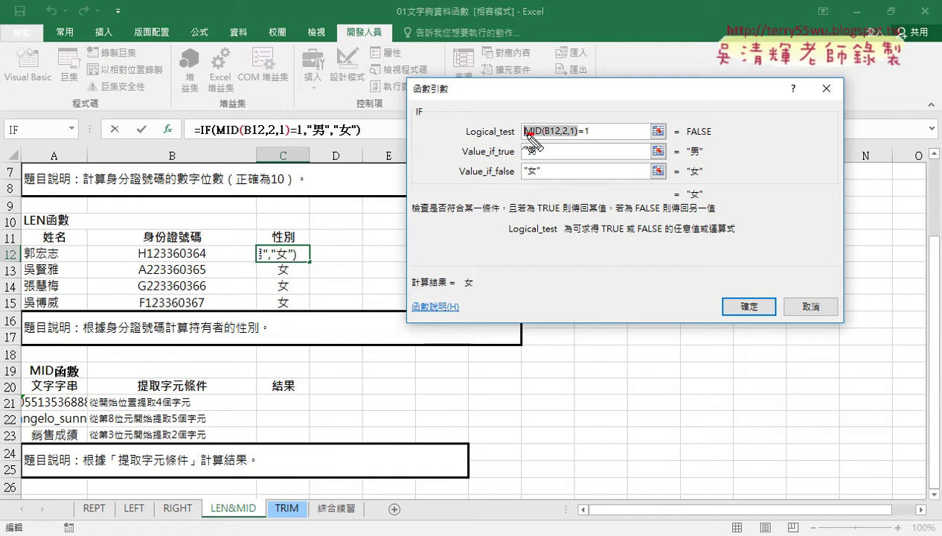
left_click_drag(524, 135, 569, 134)
left_click_drag(495, 62, 492, 75)
mouse_move(500, 61)
left_mouse_down()
mouse_move(498, 73)
mouse_move(532, 71)
left_mouse_up()
left_click_drag(583, 136, 593, 136)
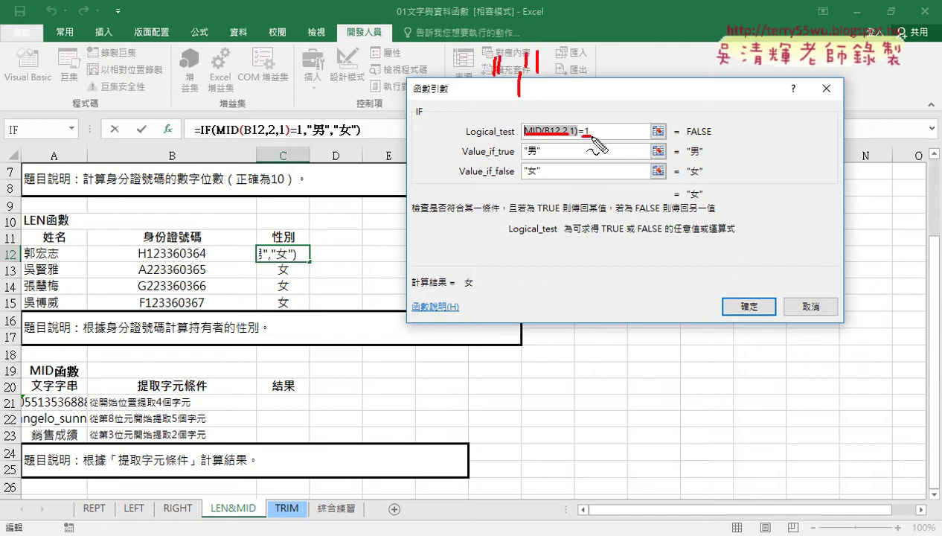
left_click_drag(548, 81, 574, 86)
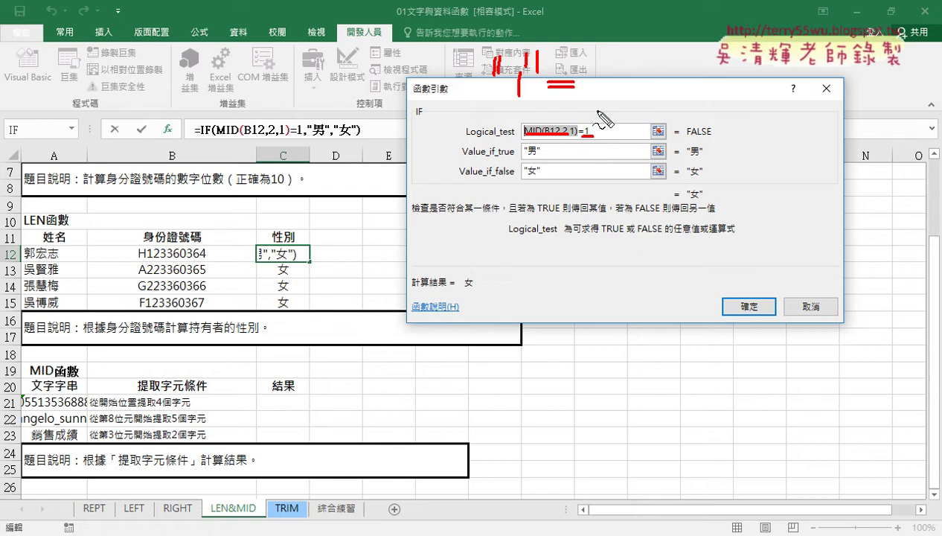
left_click_drag(605, 51, 606, 111)
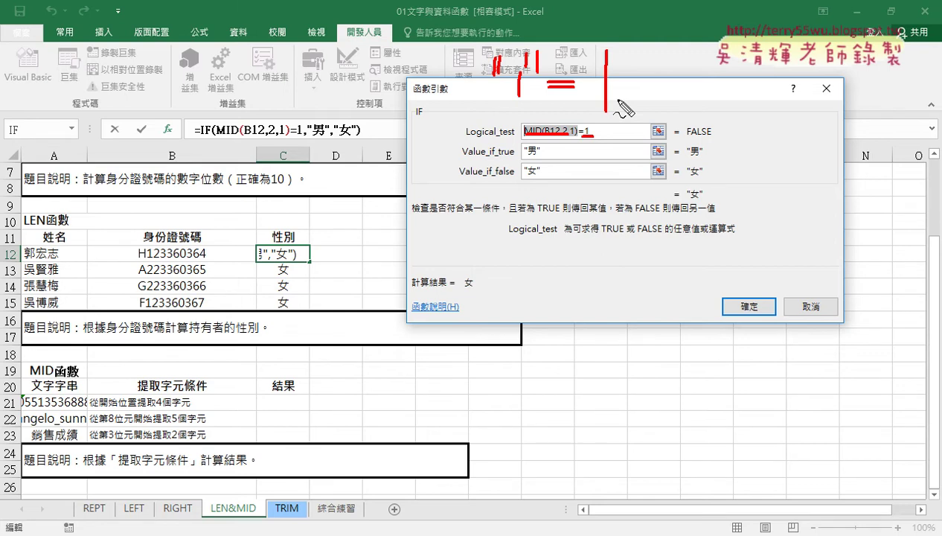
- Change the test to compare with text "1", confirm, and fill down to C15, giving 男, 女, 女, 男
key("Escape")
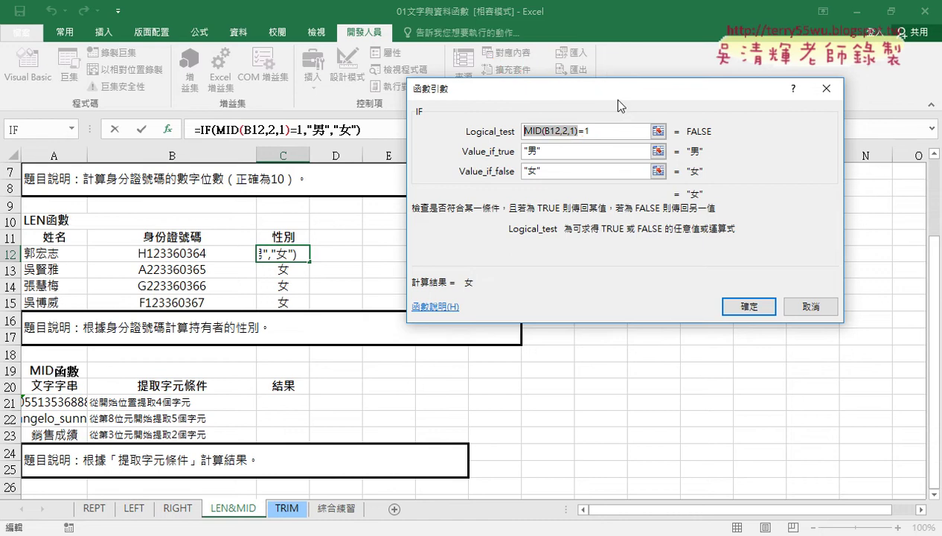
left_click(578, 133)
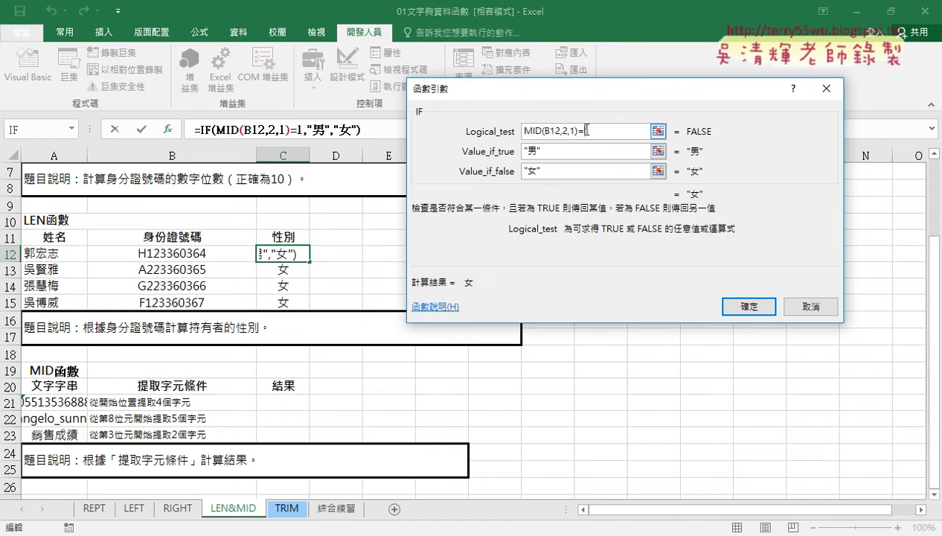
type("\"女")
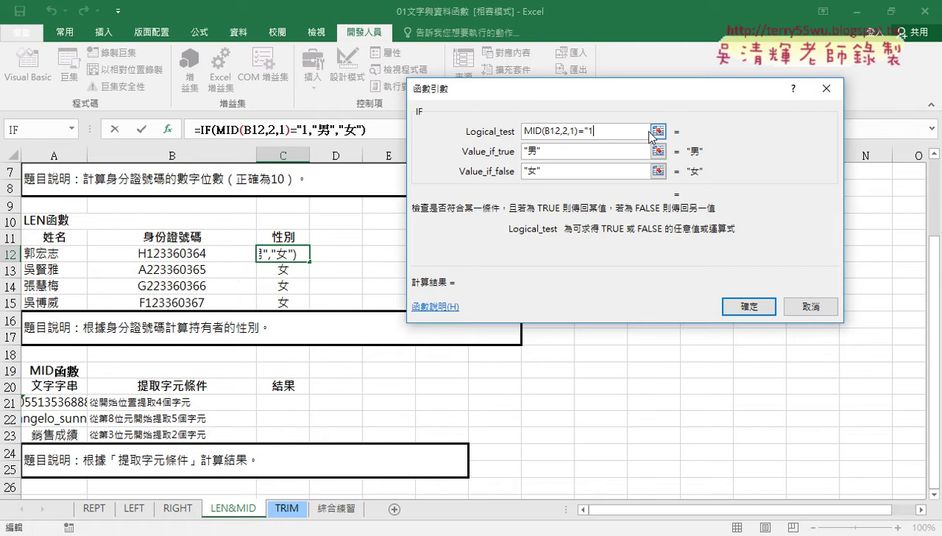
type("\"")
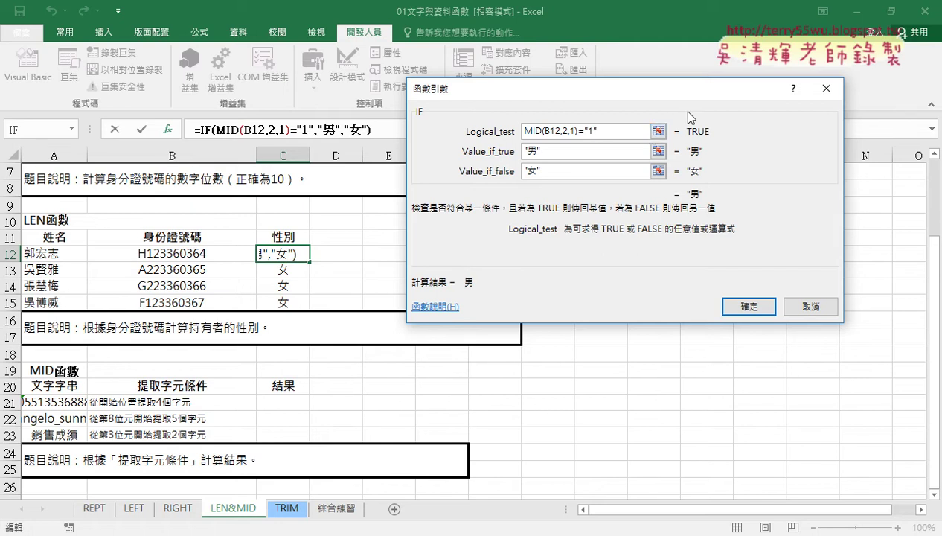
left_click(748, 306)
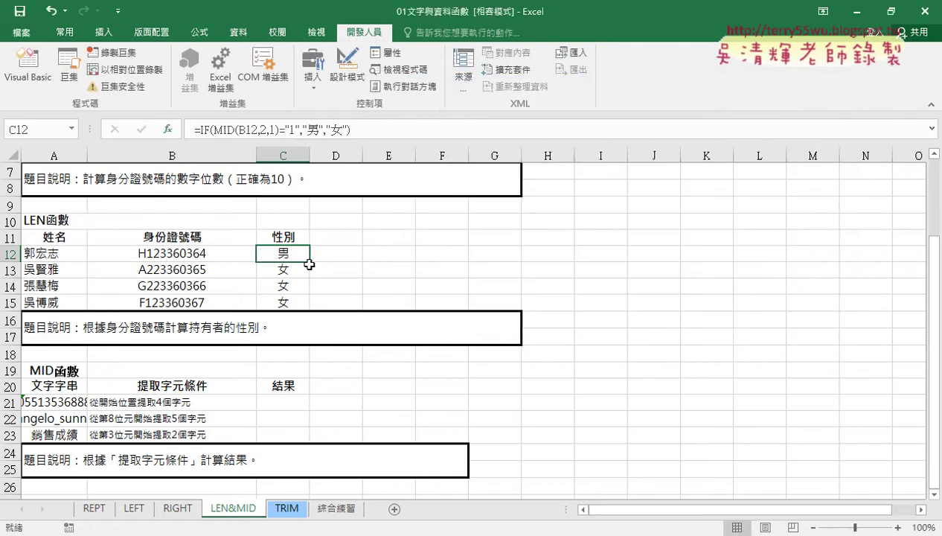
left_click_drag(308, 262, 314, 306)
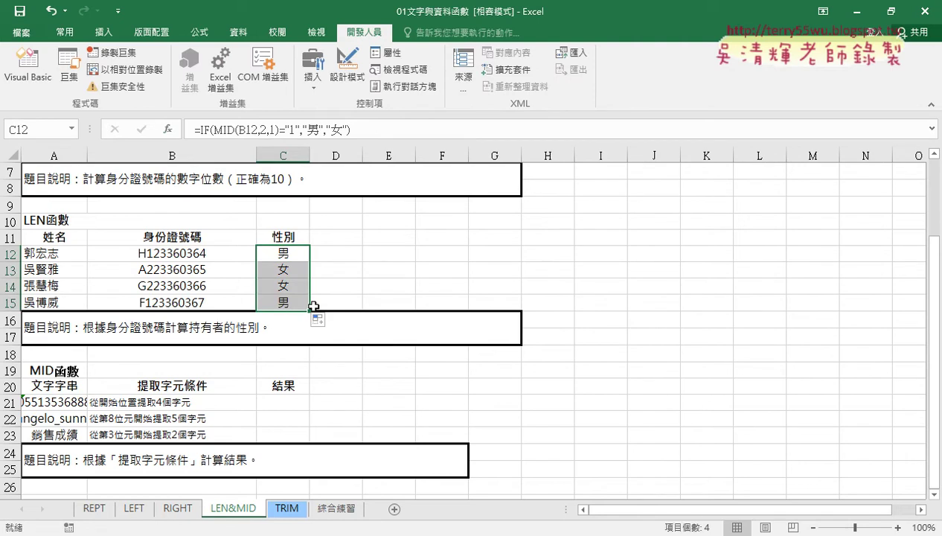
- Reopen C12's IF arguments and remove the quotes around 1 in the logical test
left_click(207, 130)
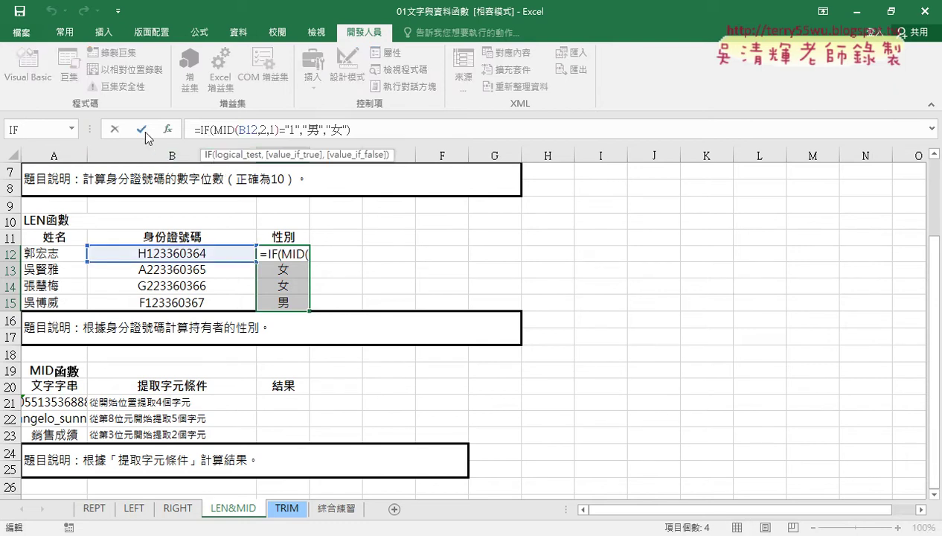
left_click(168, 131)
left_click(611, 131)
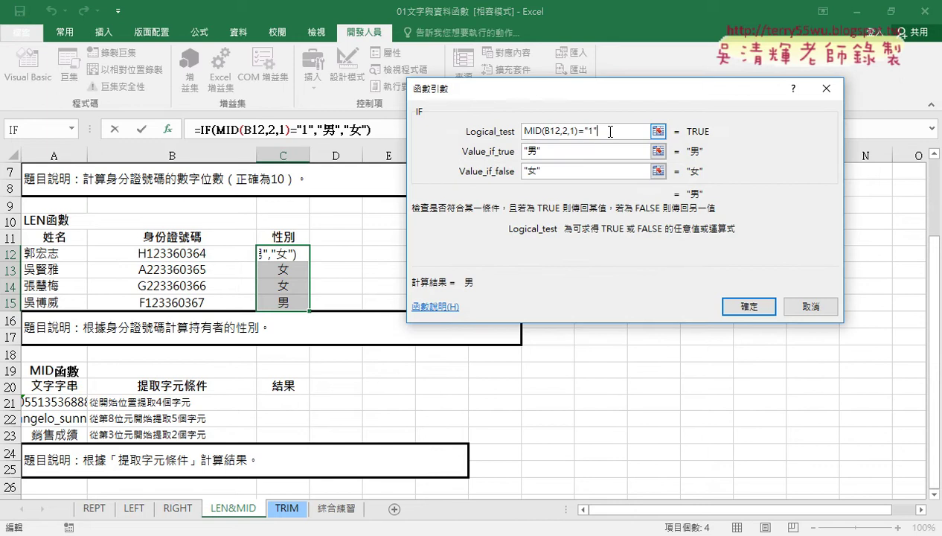
key("BackSpace")
key("Left")
key("BackSpace")
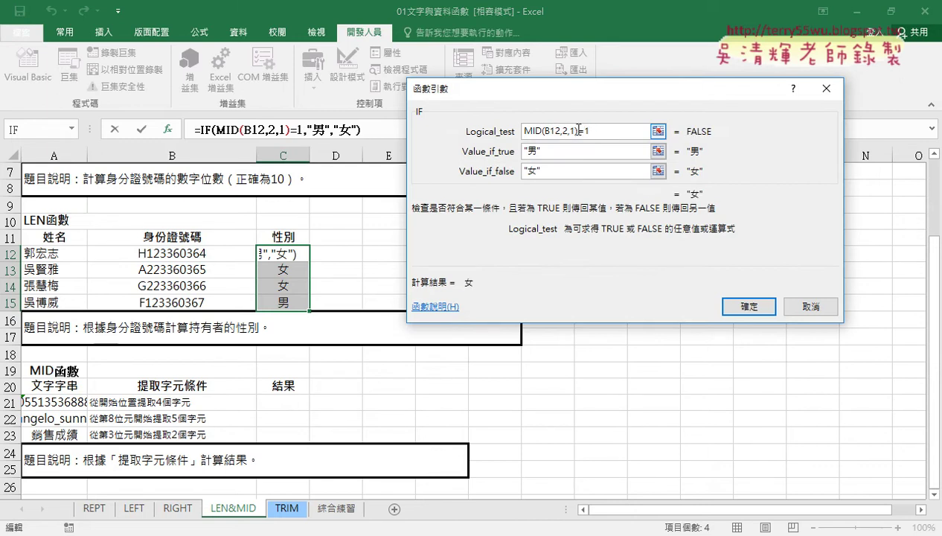
- Highlight MID(B12,2,1) in the logical test to inspect its FALSE result, then close the dialog
left_click_drag(575, 132, 521, 130)
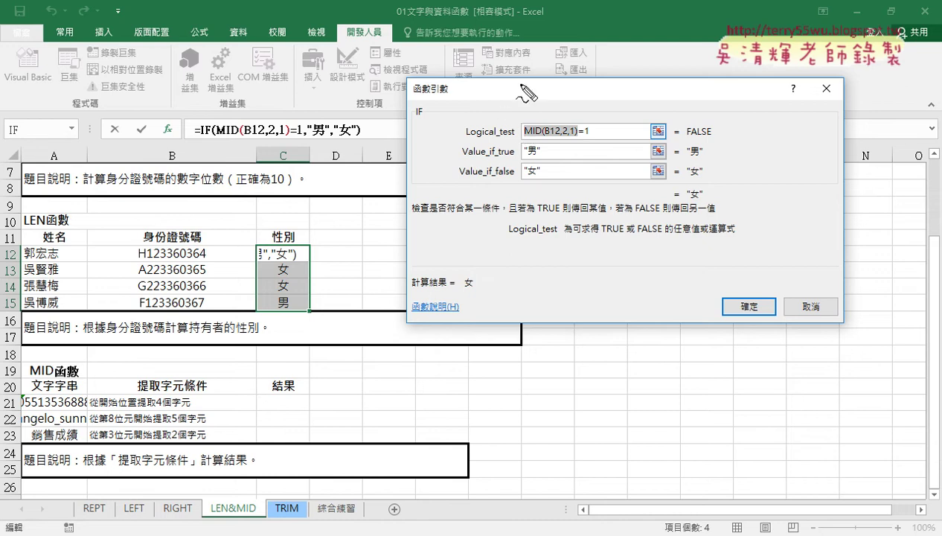
left_click_drag(467, 59, 468, 102)
mouse_move(438, 47)
left_mouse_down()
mouse_move(438, 58)
mouse_move(482, 61)
left_mouse_up()
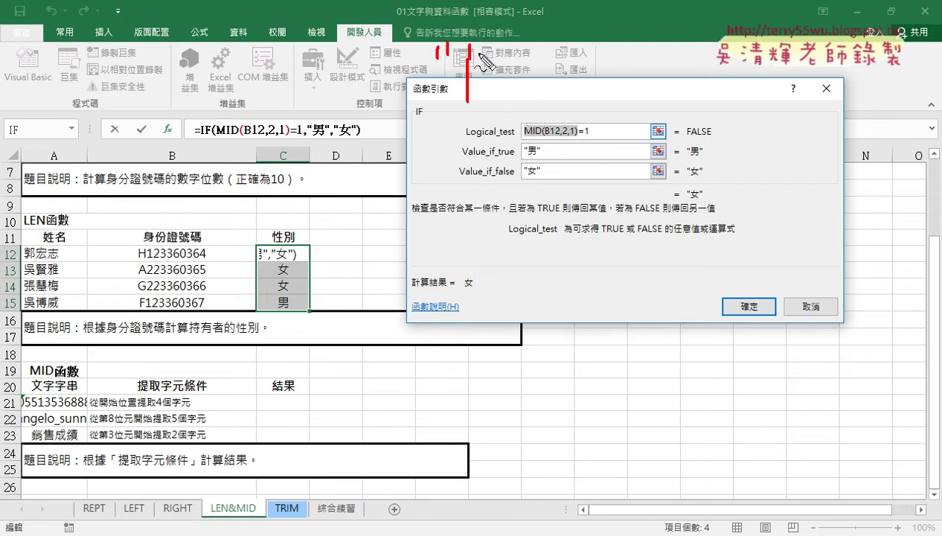
mouse_move(524, 93)
left_mouse_down()
mouse_move(564, 89)
mouse_move(550, 96)
left_mouse_up()
left_click_drag(587, 43, 582, 88)
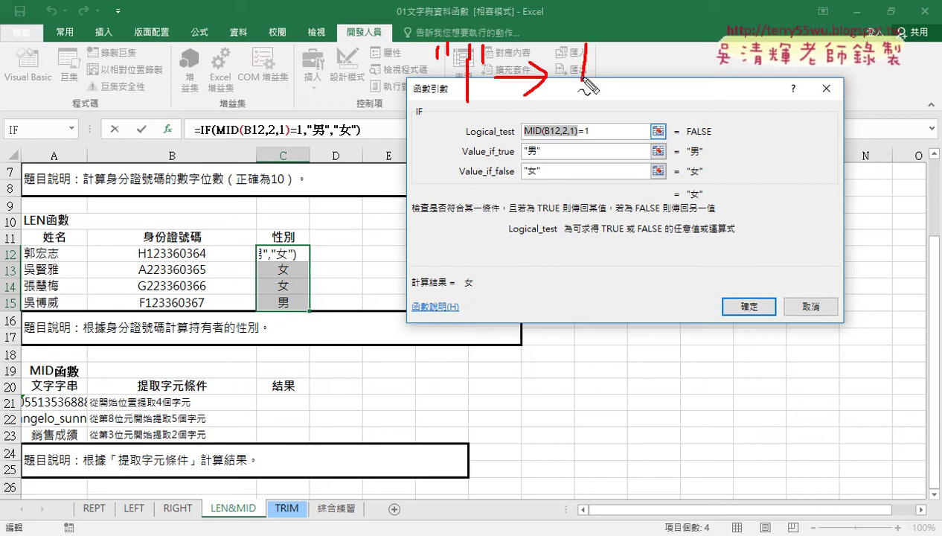
left_click_drag(574, 137, 602, 138)
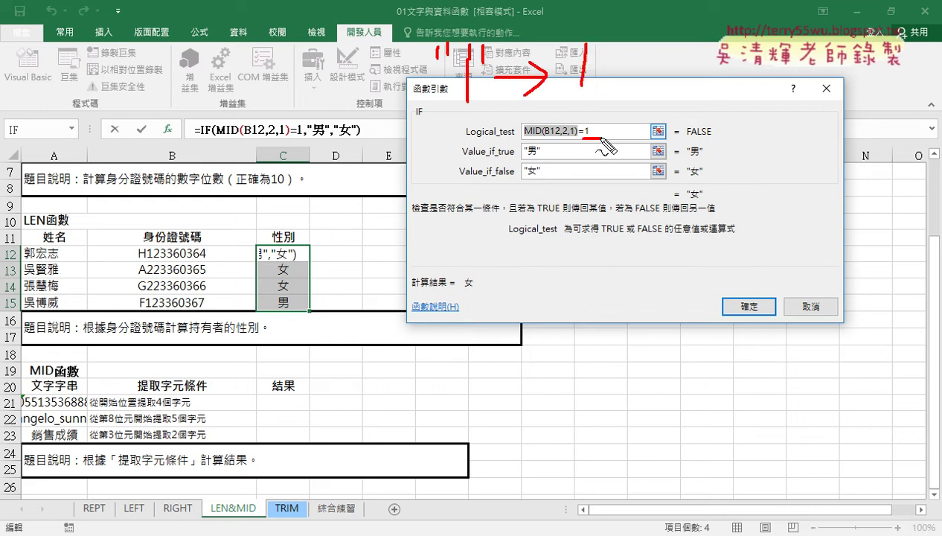
left_click_drag(603, 100, 411, 105)
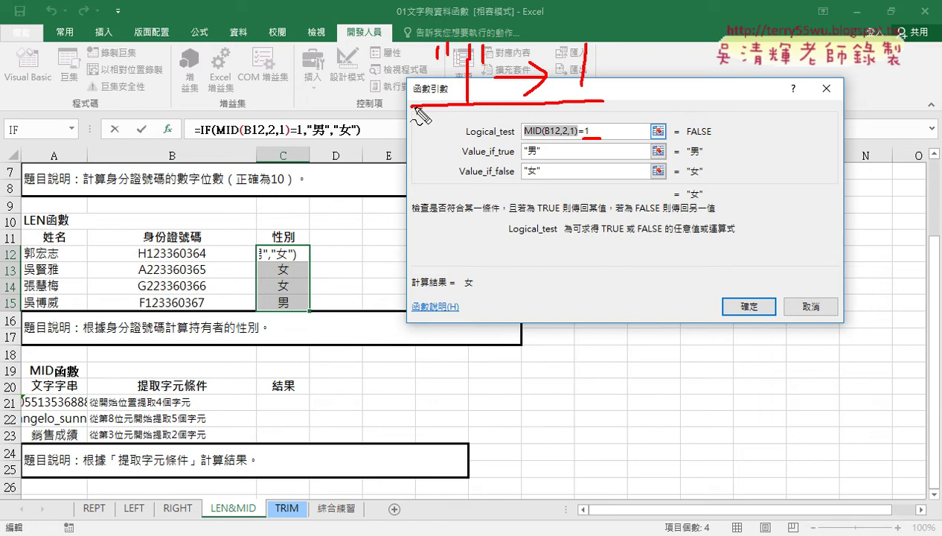
key("Escape")
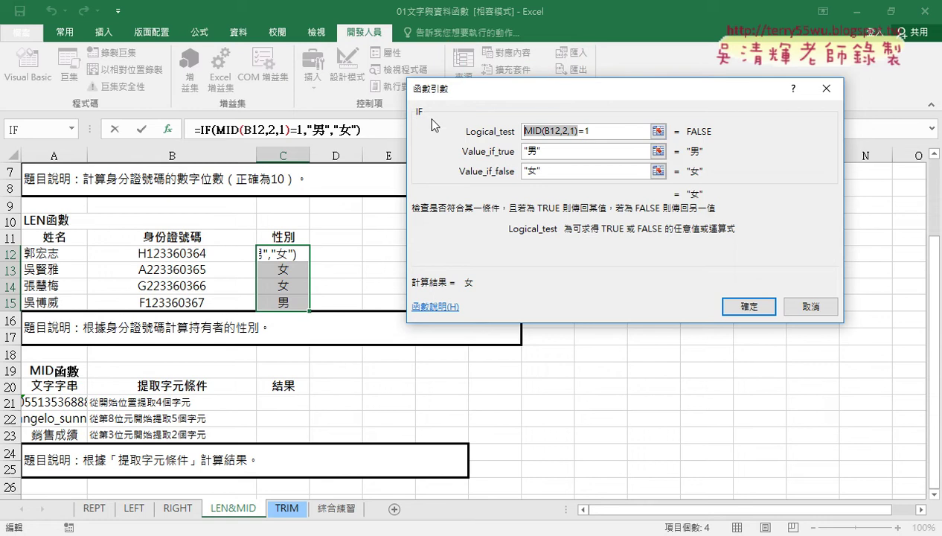
left_click(763, 305)
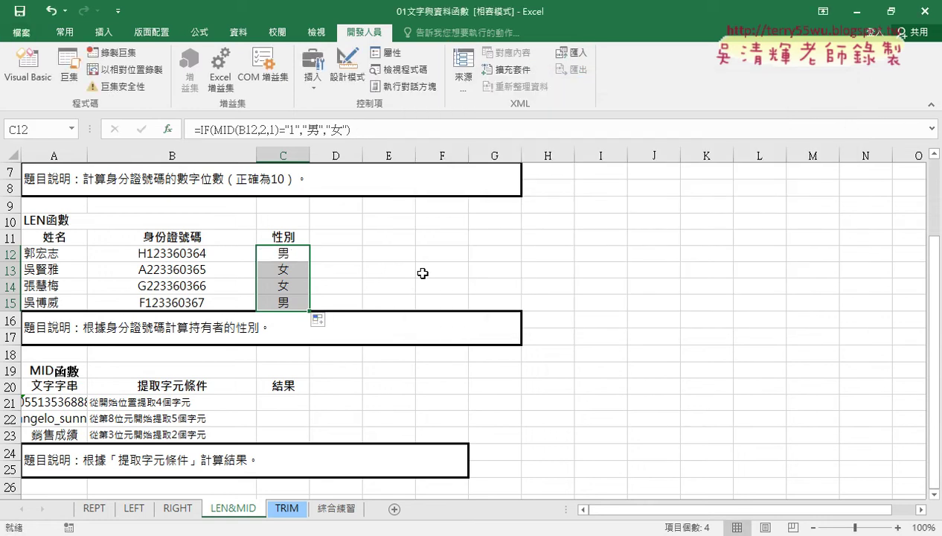
left_click(369, 255)
left_click(169, 129)
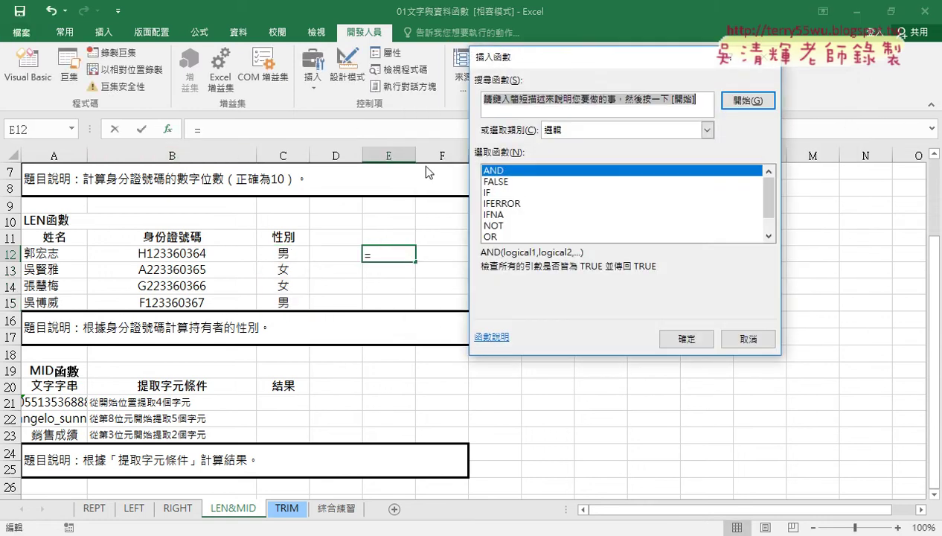
left_click(589, 131)
left_click(585, 232)
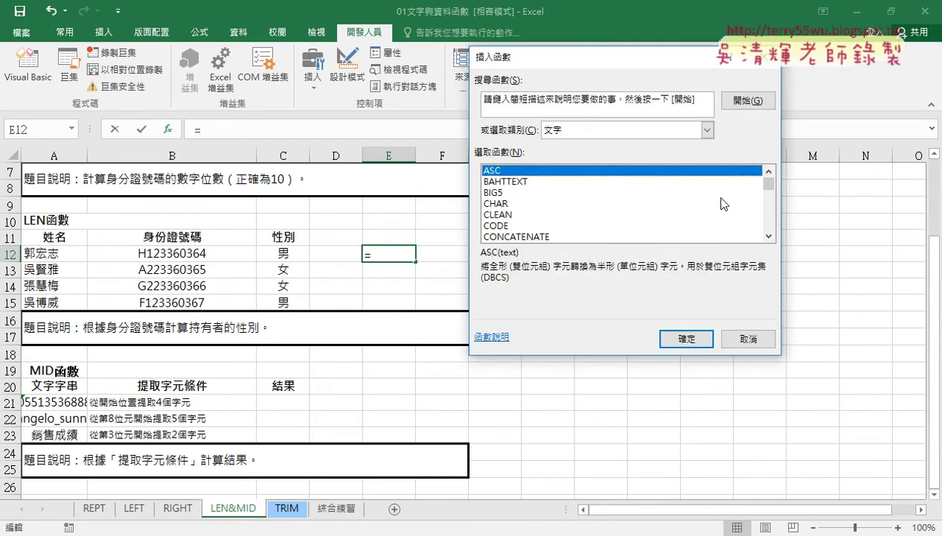
left_click_drag(549, 185, 539, 200)
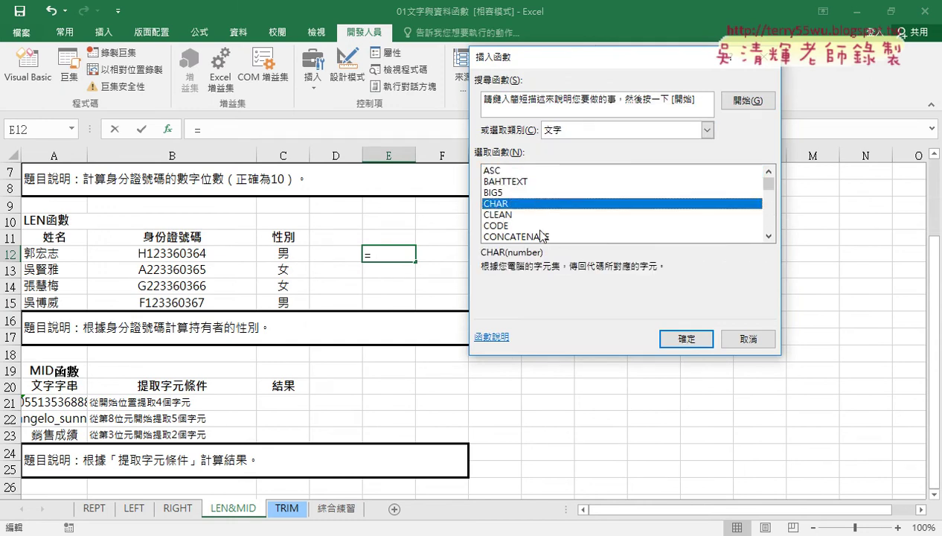
left_click(534, 224)
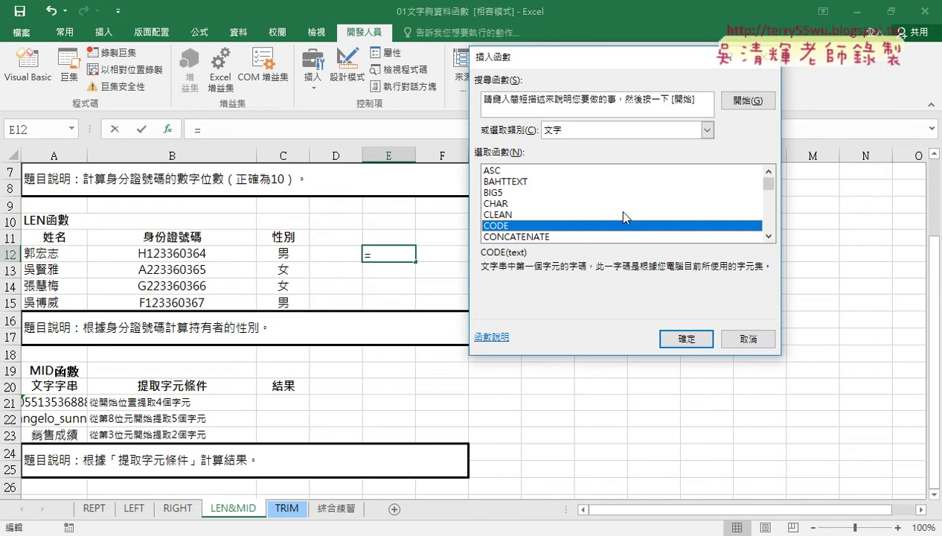
left_click_drag(768, 184, 768, 228)
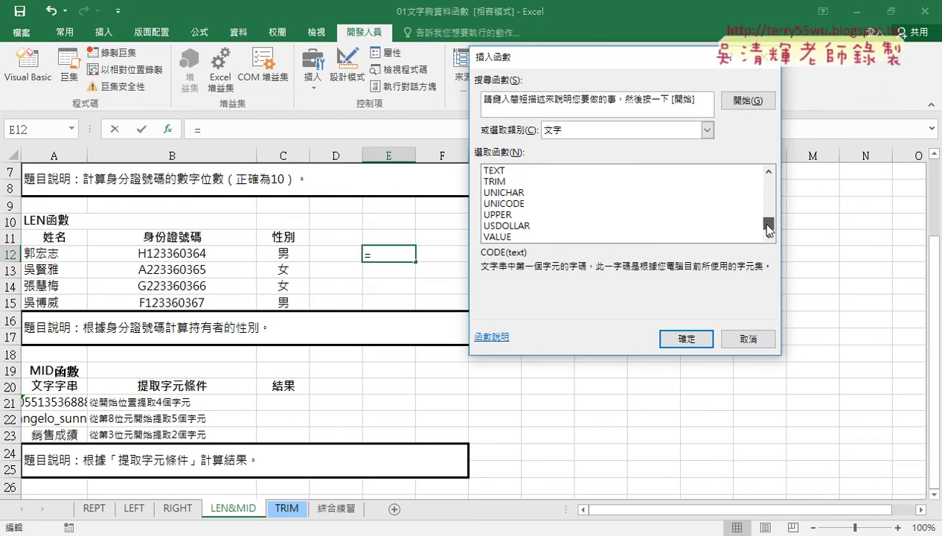
left_click(499, 237)
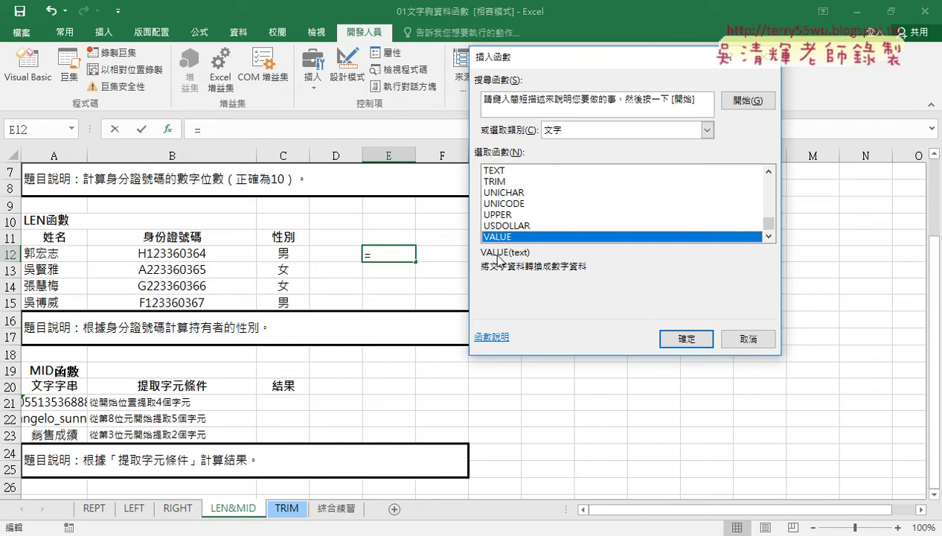
left_click(748, 340)
- Reopen C12's IF arguments and delete the quotes so the test compares with number 1
left_click(290, 245)
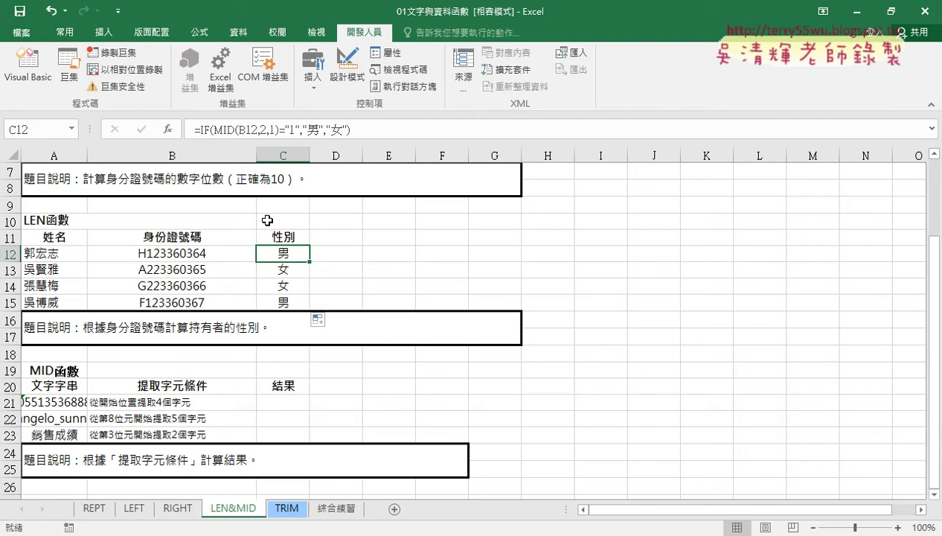
left_click(170, 129)
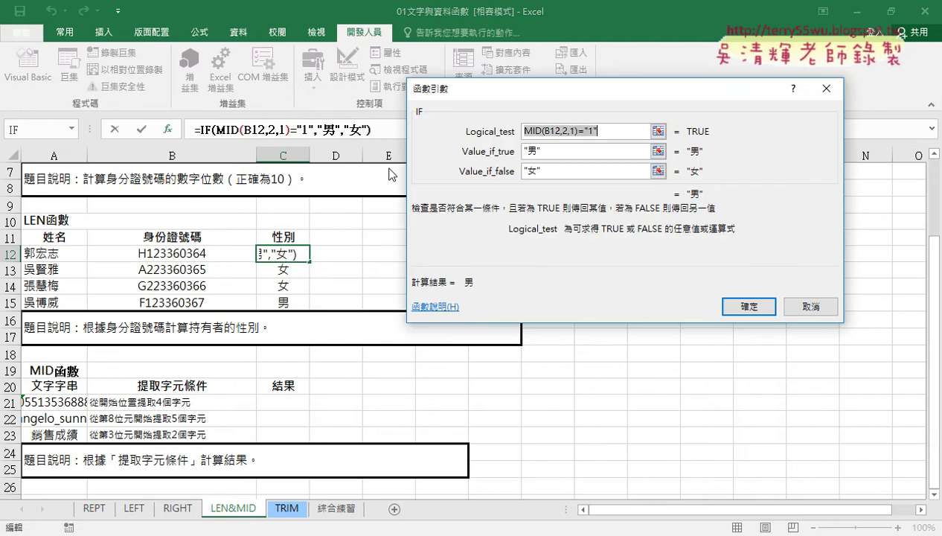
left_click(584, 131)
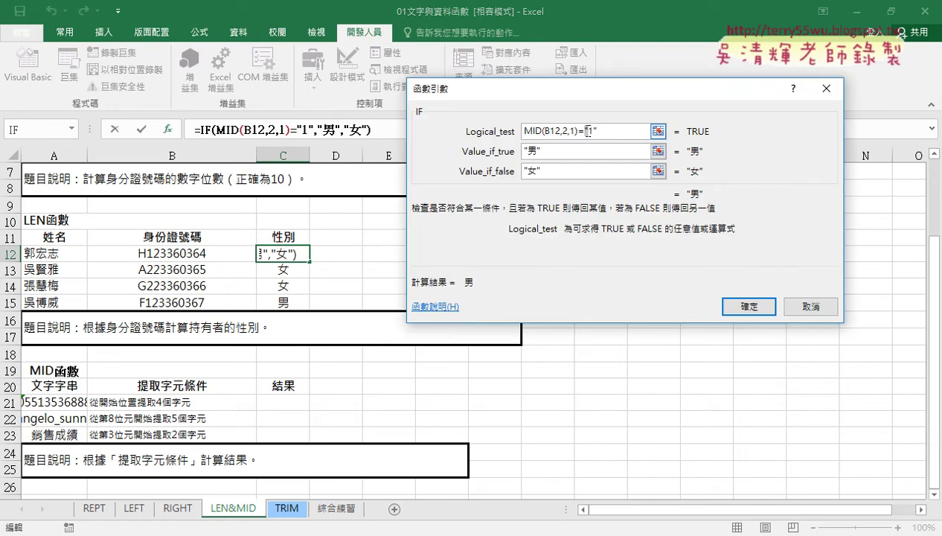
key("Delete")
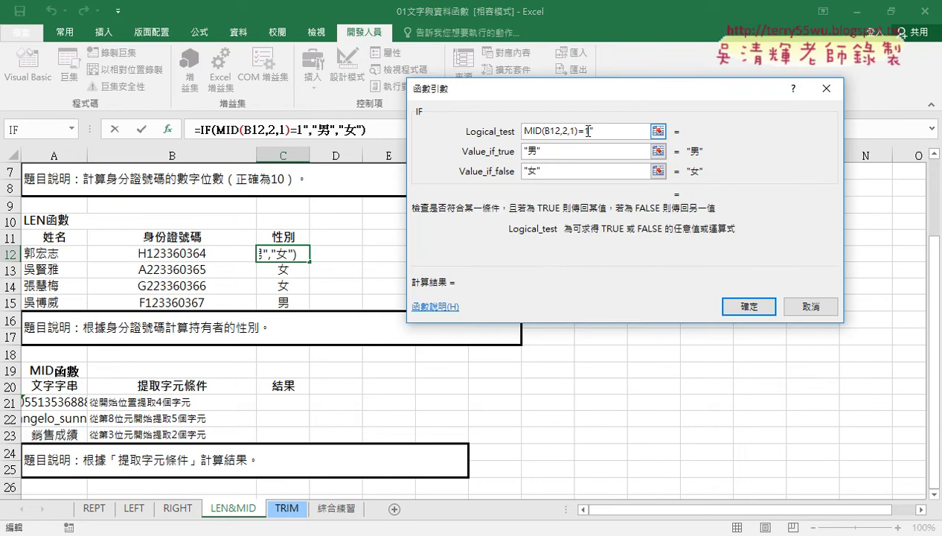
key("Right")
key("Delete")
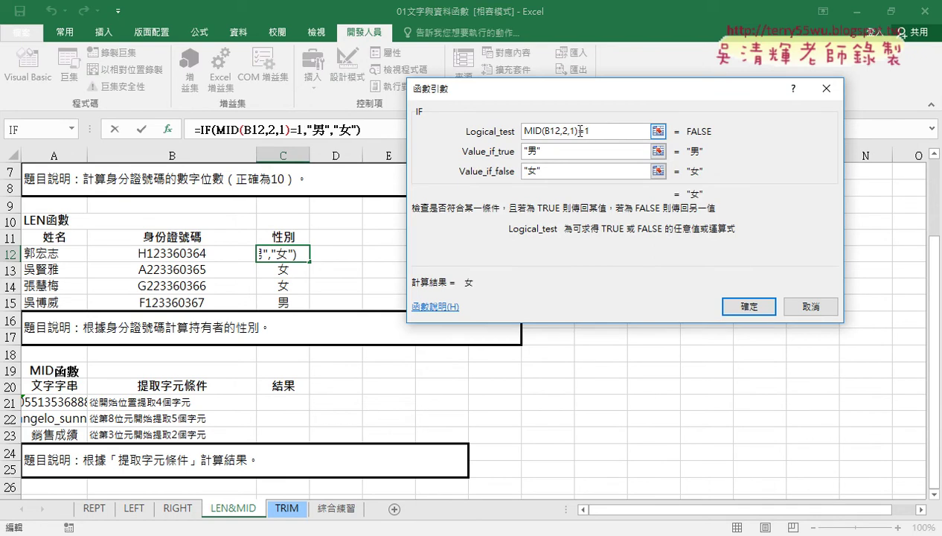
- Wrap MID(B12,2,1) in VALUE() and confirm =IF(VALUE(MID(B12,2,1))=1,"男","女")
left_click_drag(580, 131, 521, 134)
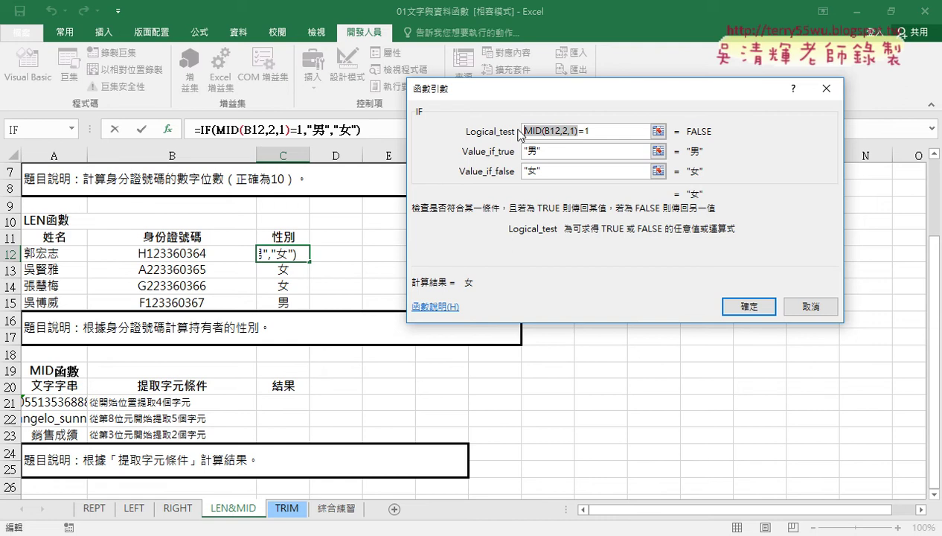
left_click(521, 131)
type("《")
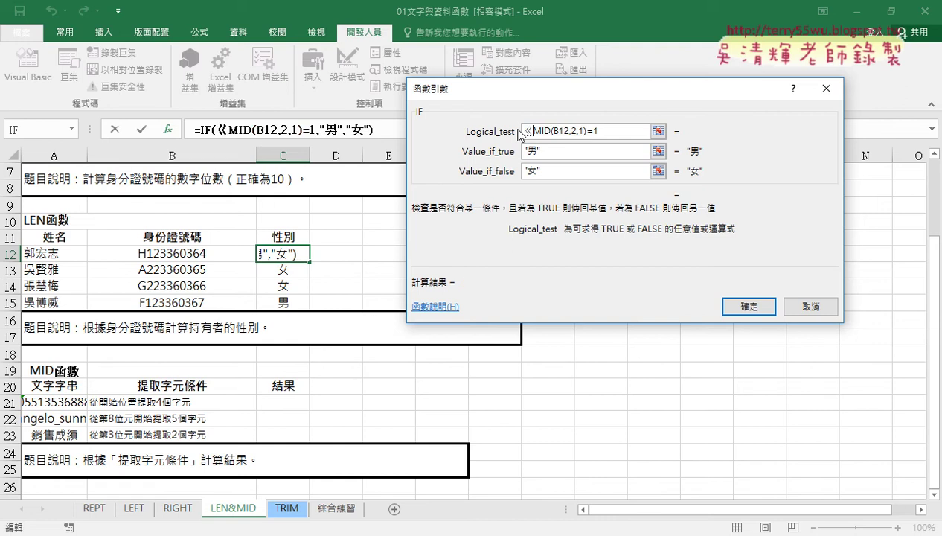
type("va")
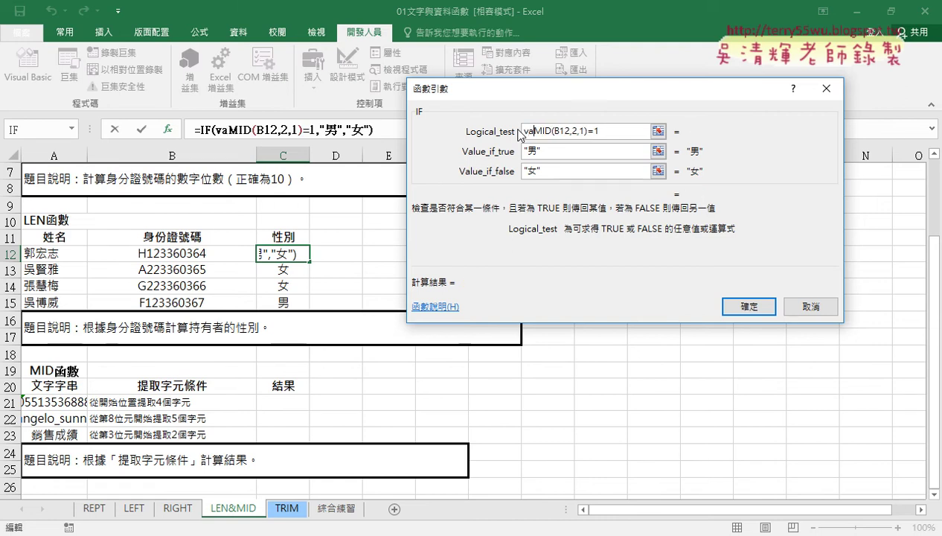
type("lue(")
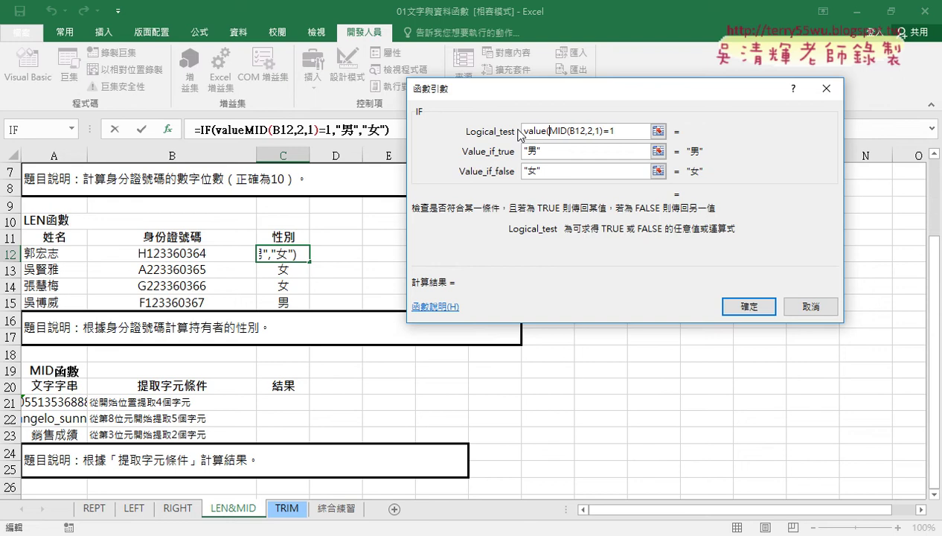
left_click(604, 131)
type(")")
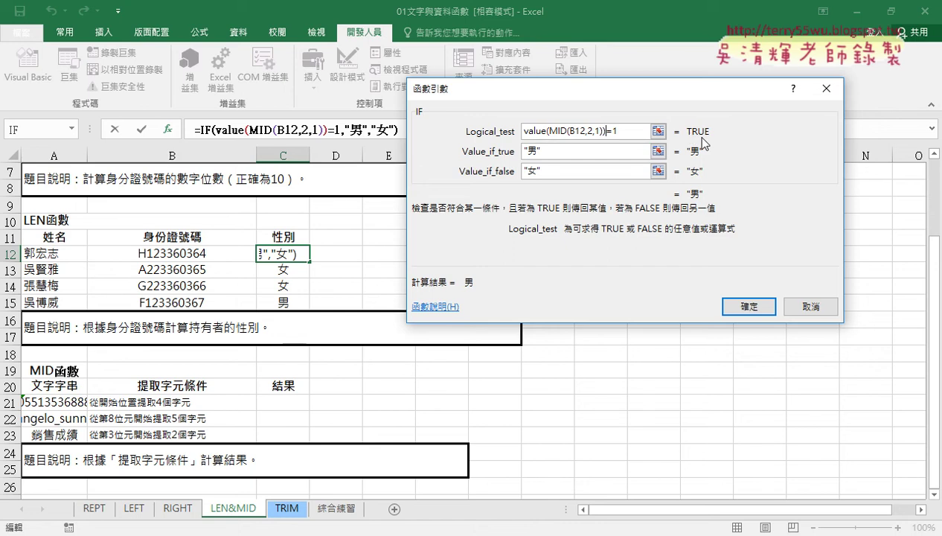
left_click(760, 310)
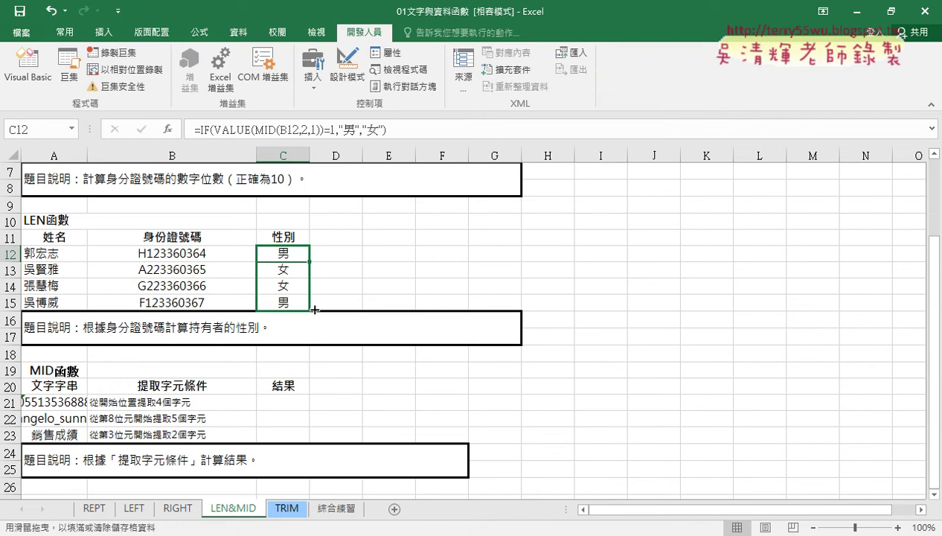
- Fill C12's VALUE formula down to C15, then reopen its IF arguments and select VALUE in the test
left_click_drag(311, 261, 387, 297)
left_click(287, 253)
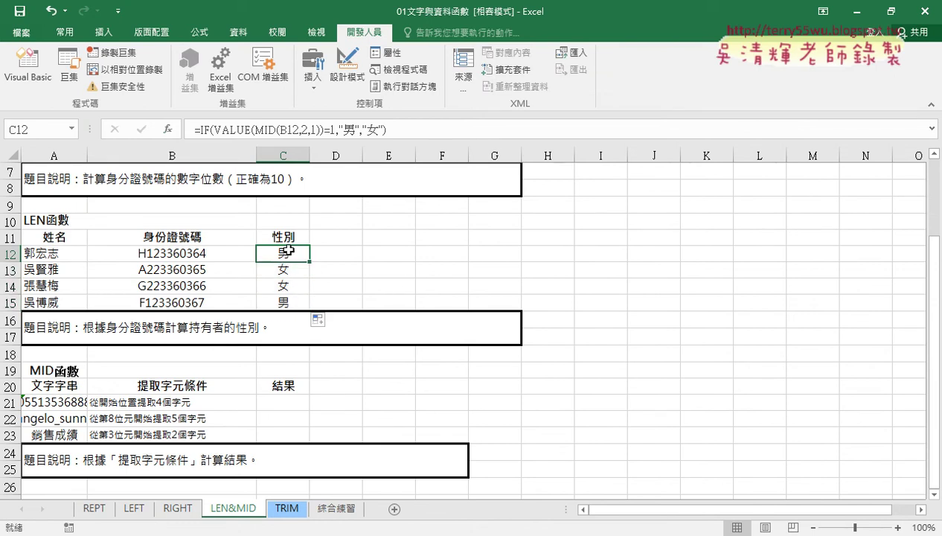
left_click(202, 130)
left_click(169, 130)
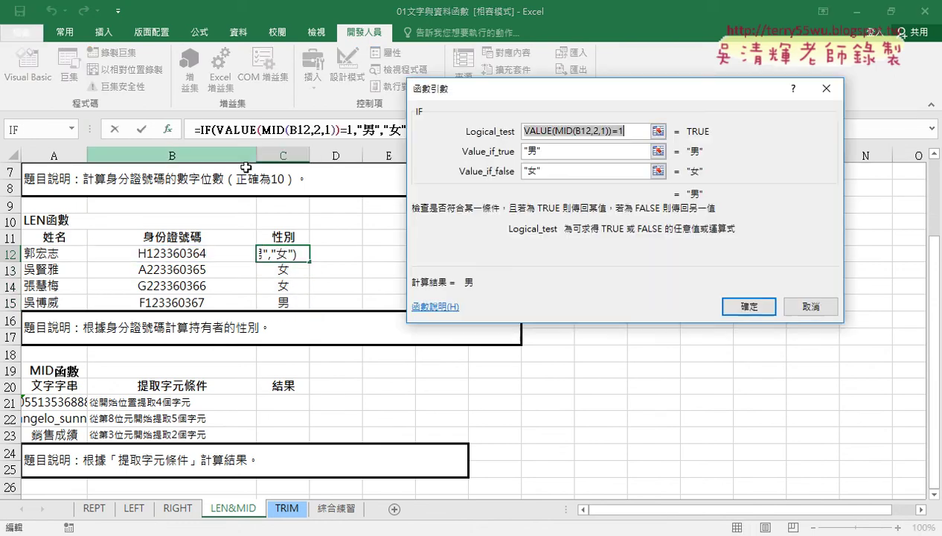
left_click(611, 132)
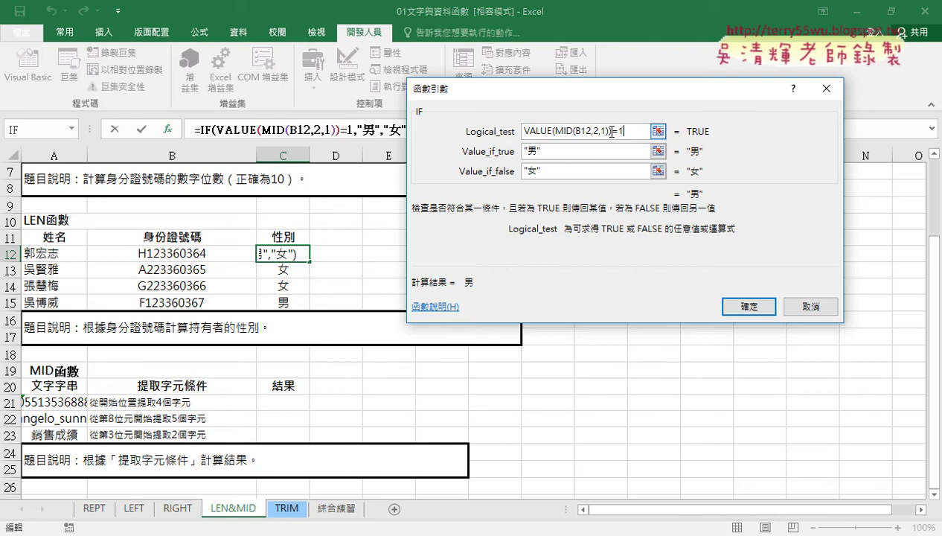
double_click(548, 131)
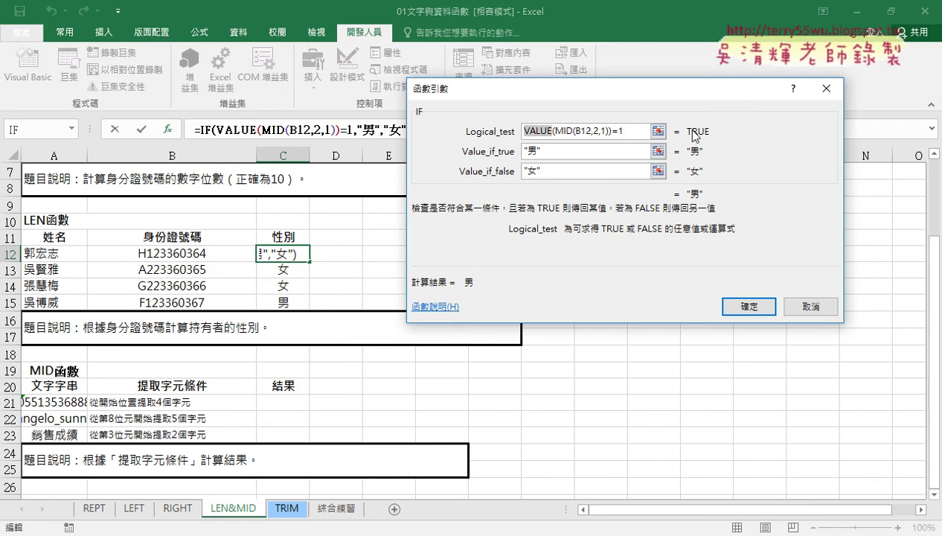